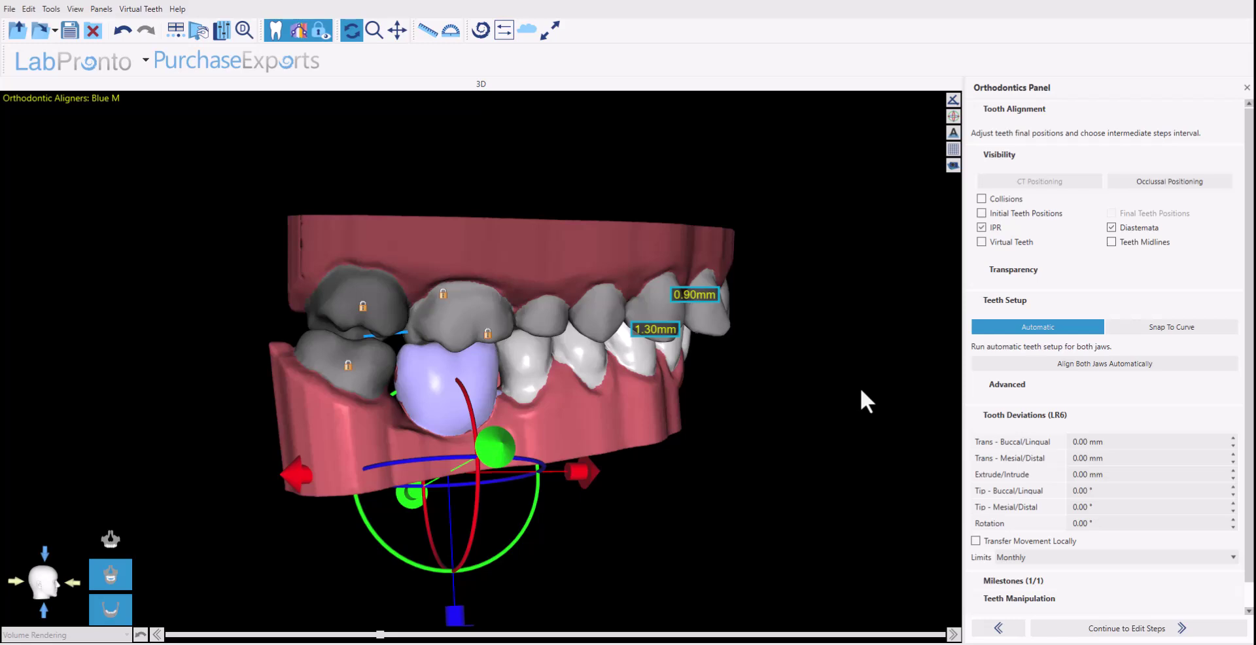
Rotate the finished aligner case's jaw model to review it from the side and from above.
drag(861, 387, 851, 483)
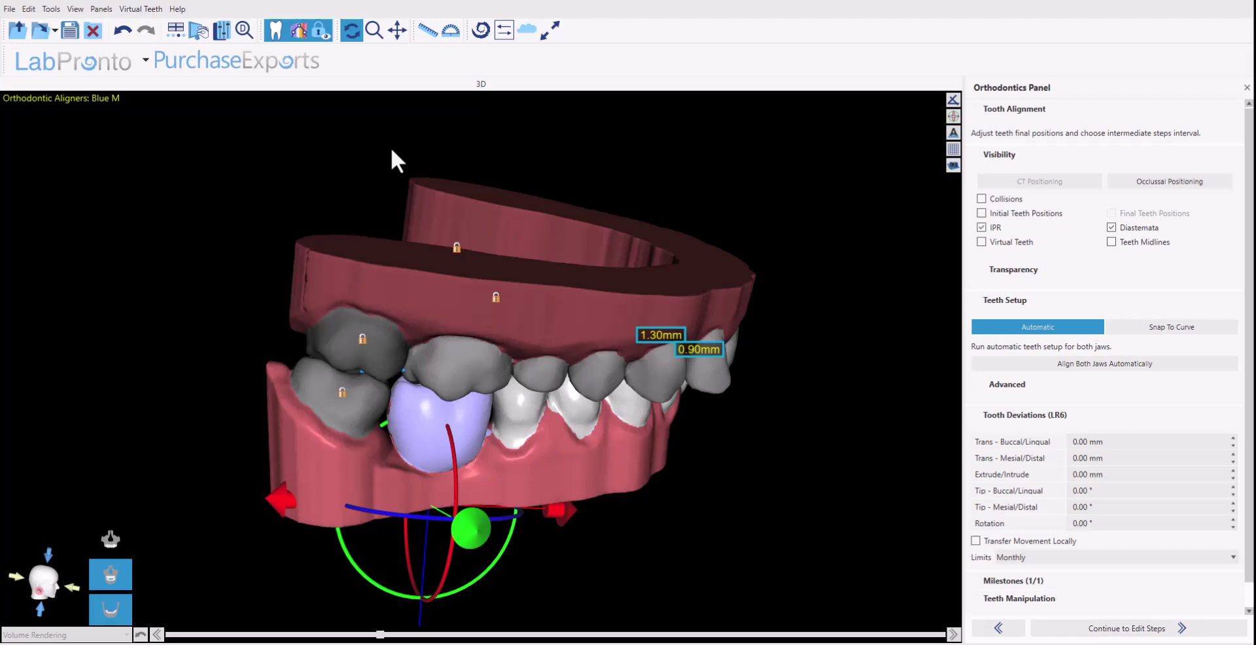
drag(210, 372, 135, 353)
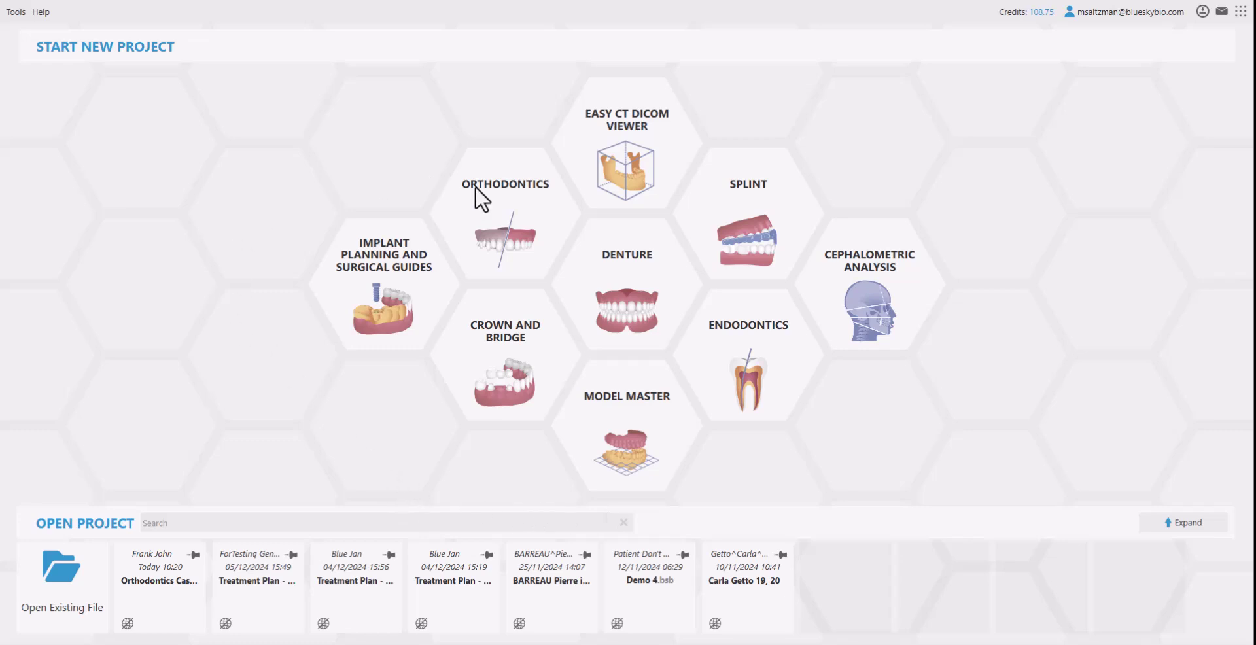
Start a new Orthodontics project of the Aligners type.
click(526, 213)
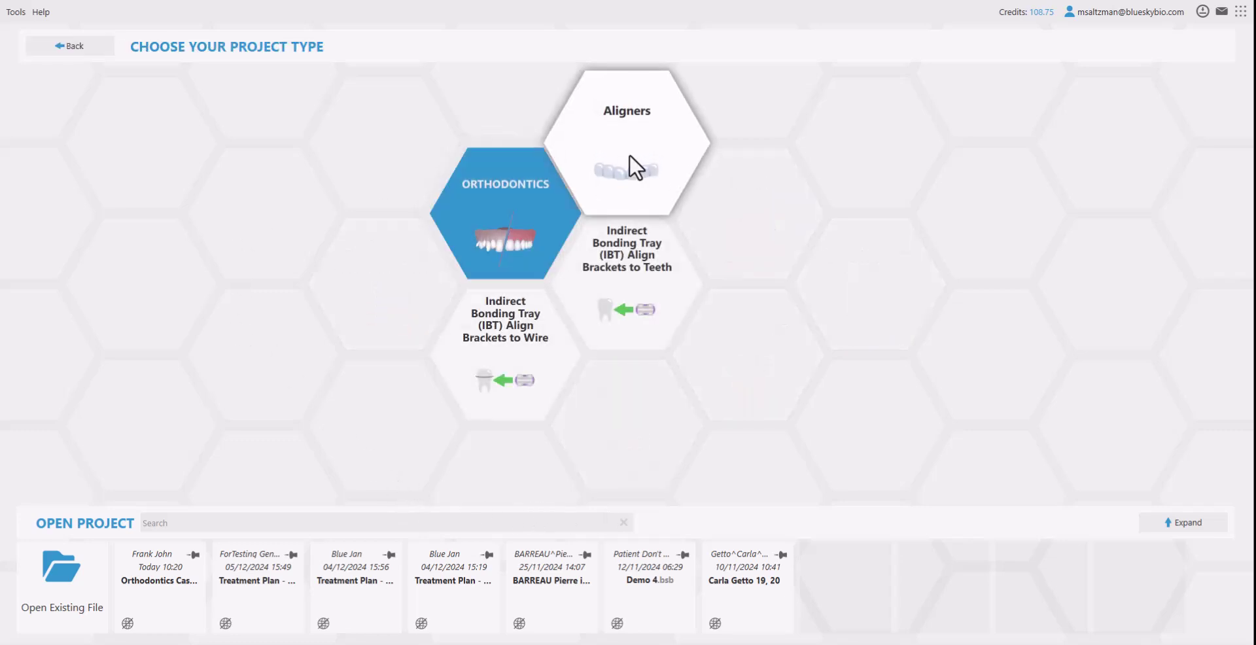
click(630, 155)
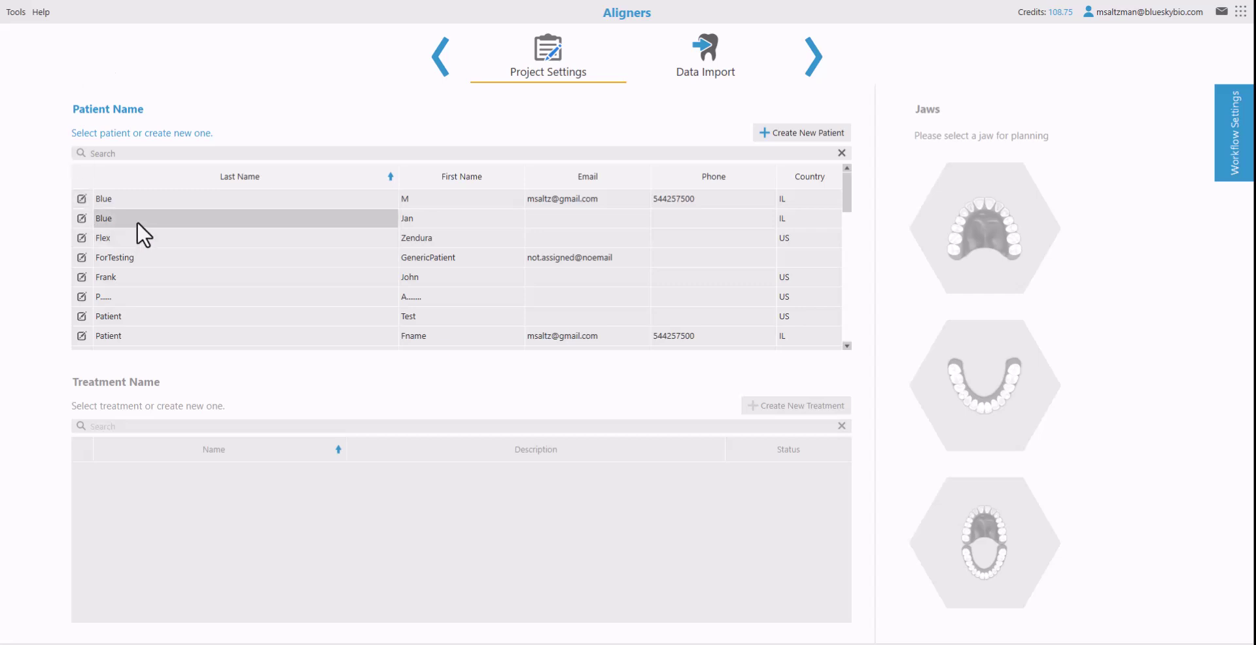
Select the existing patient and the Aligners treatment, and choose Both Jaws for planning.
click(137, 239)
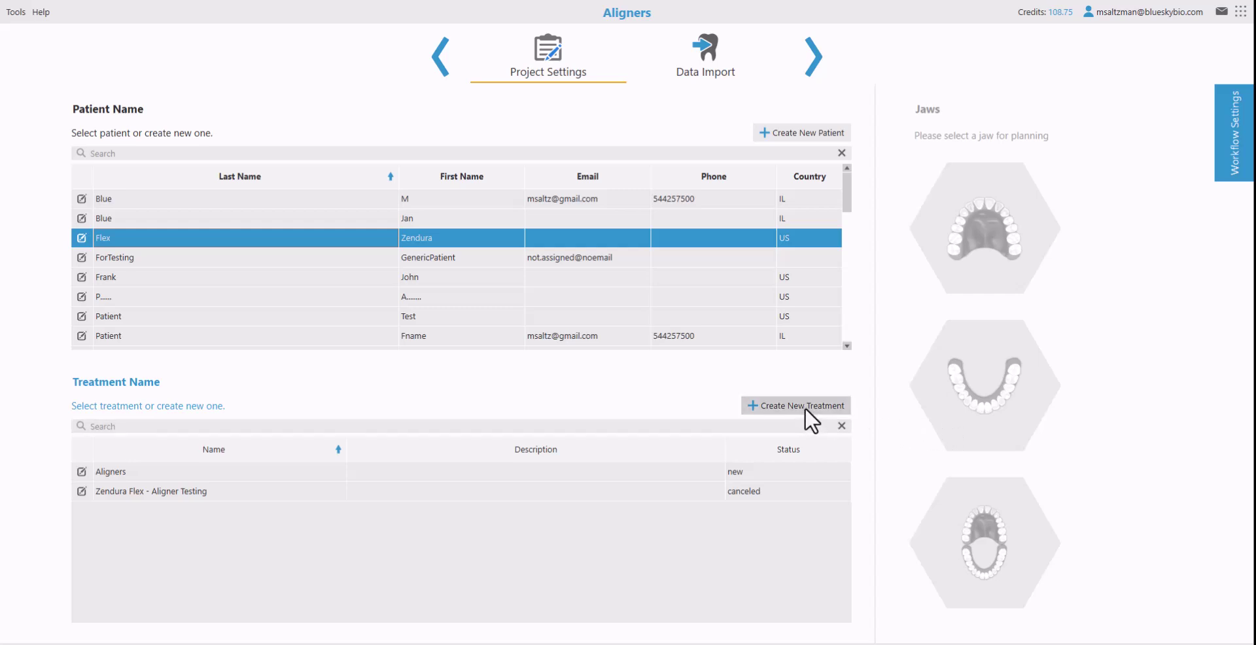
click(217, 472)
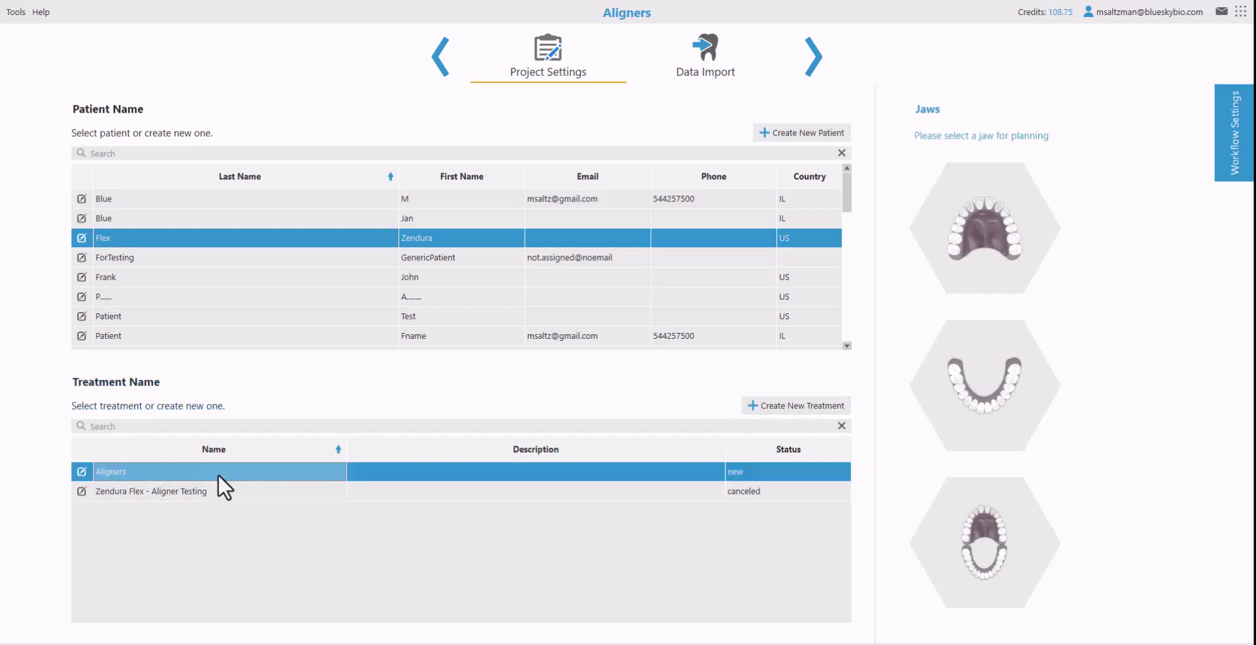
click(1006, 553)
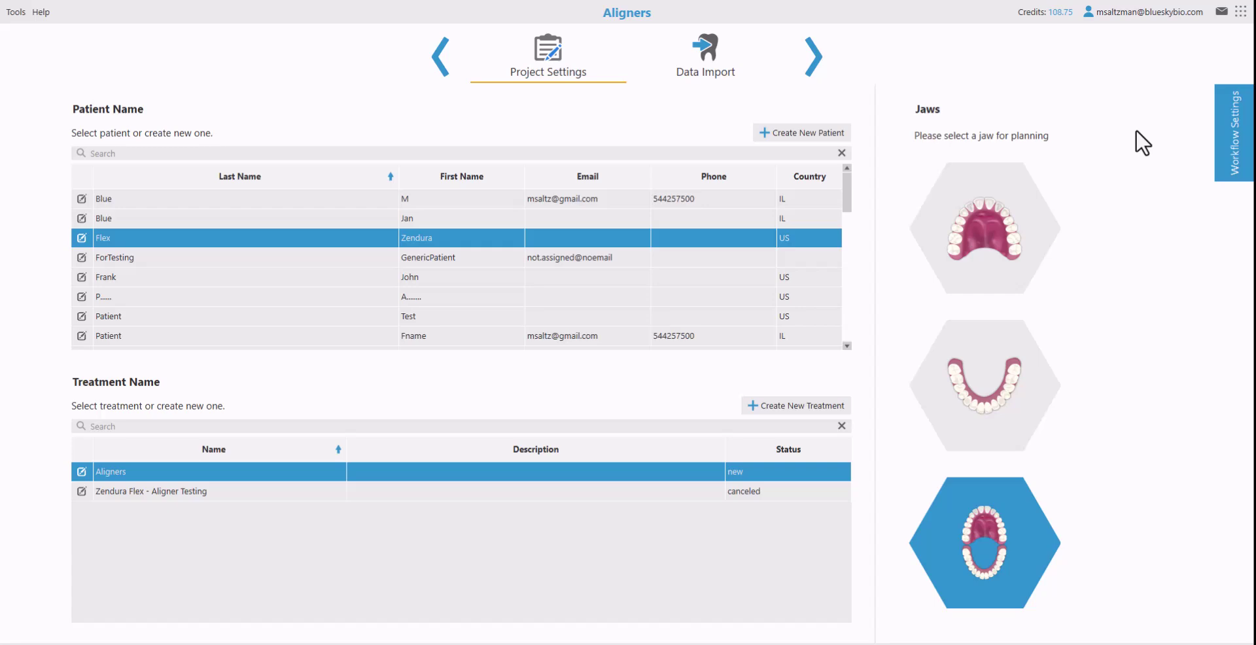
Make sure the 'Add or extract tooth' option is checked in the Workflow Settings.
click(1231, 174)
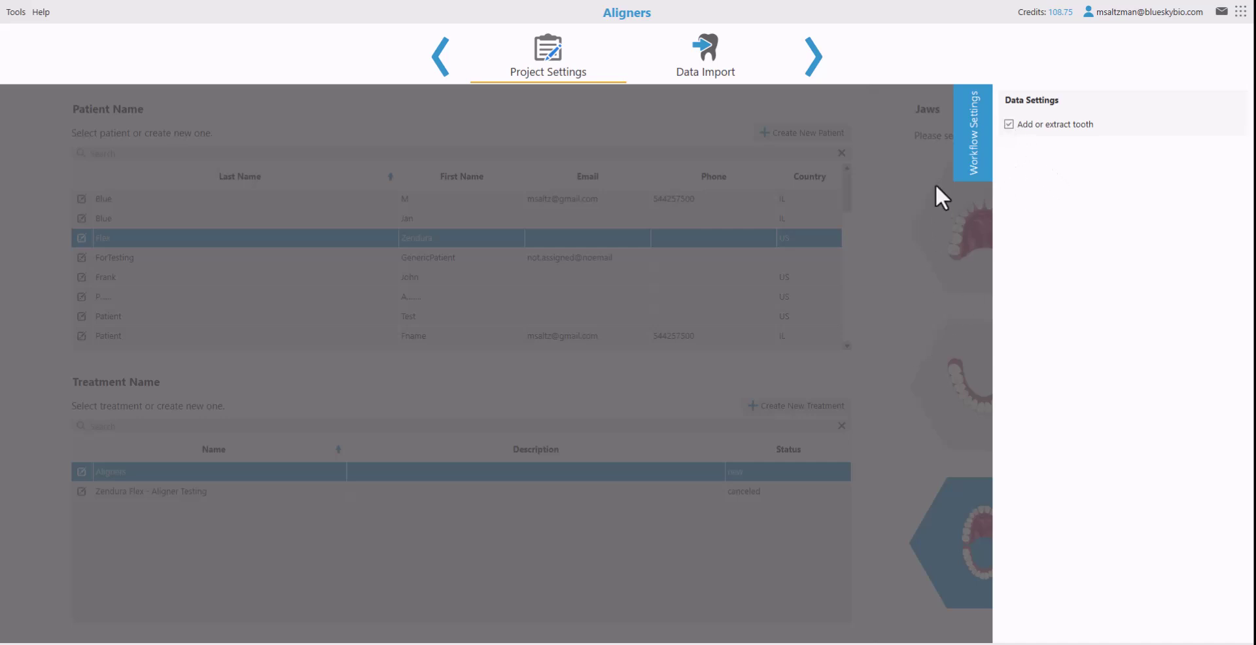
click(1008, 124)
click(969, 152)
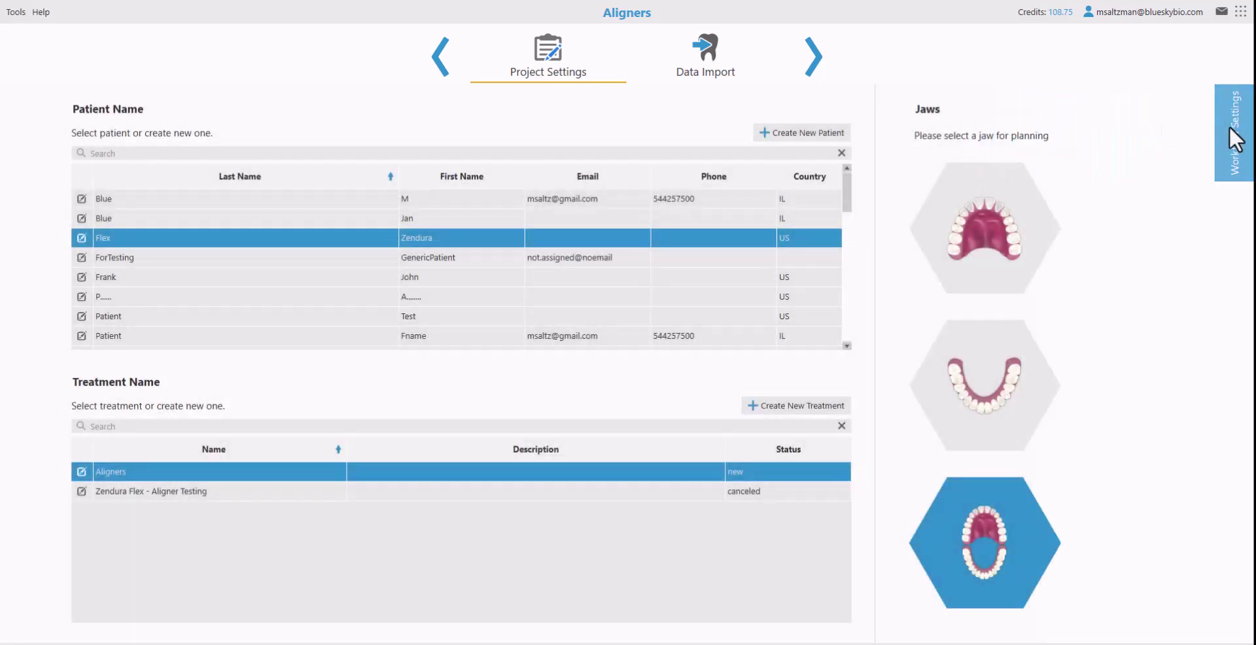
click(1233, 134)
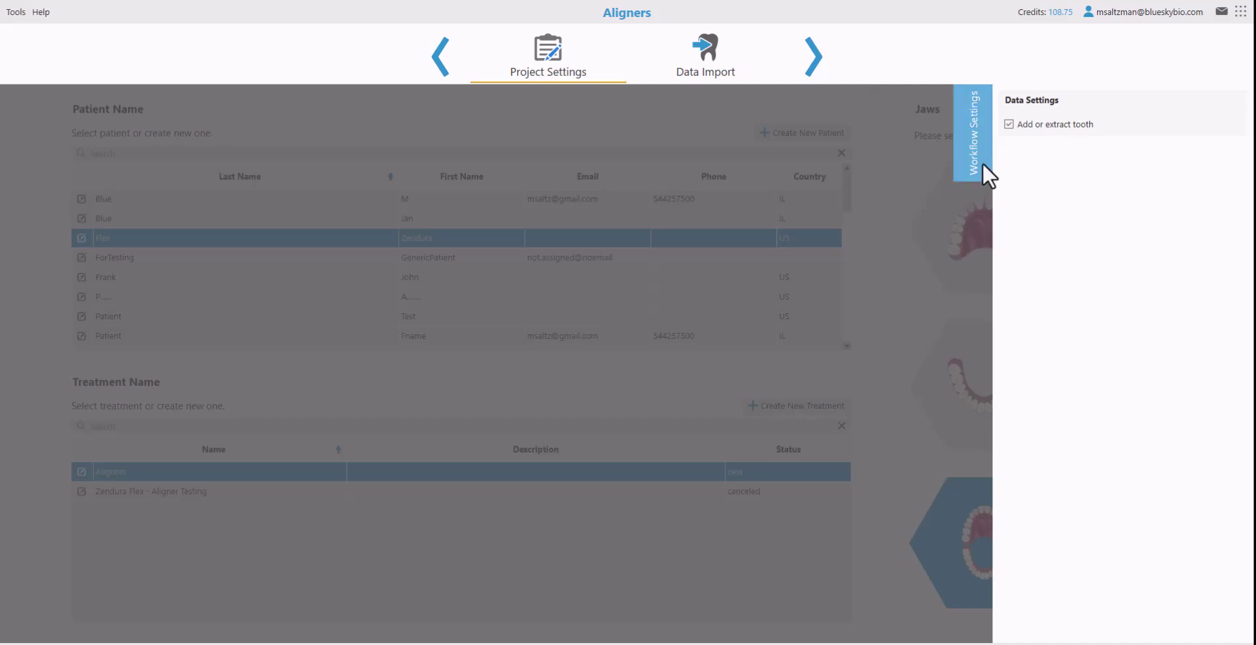
click(979, 144)
click(1240, 152)
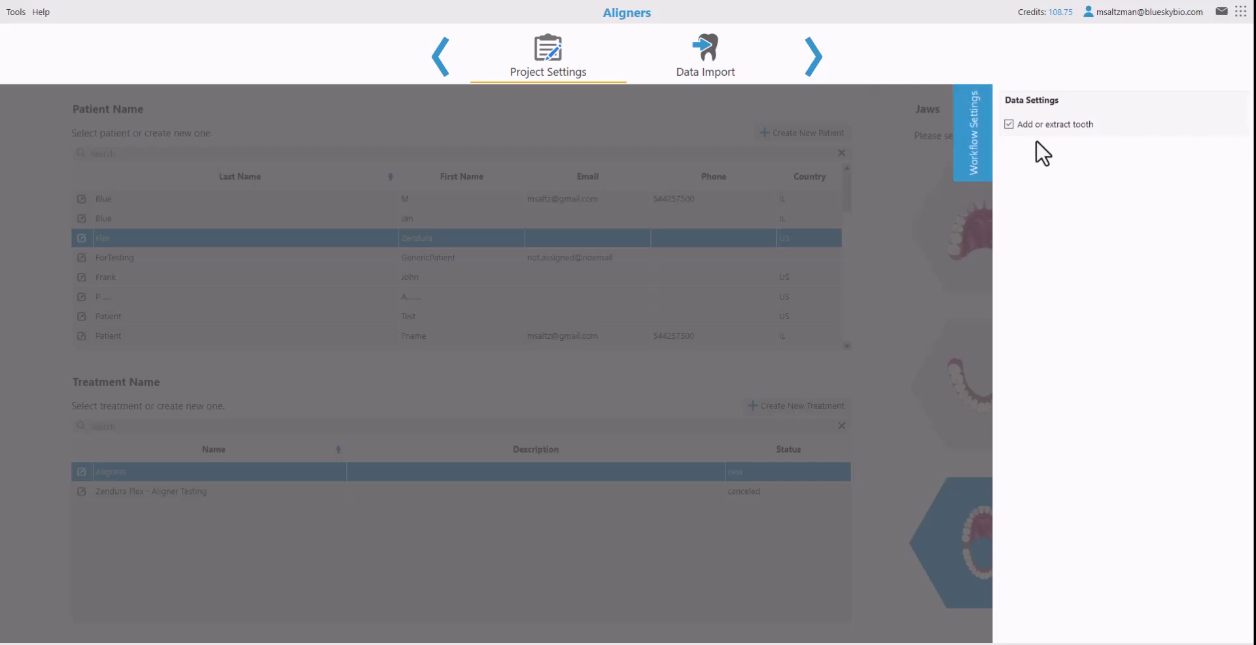
click(976, 154)
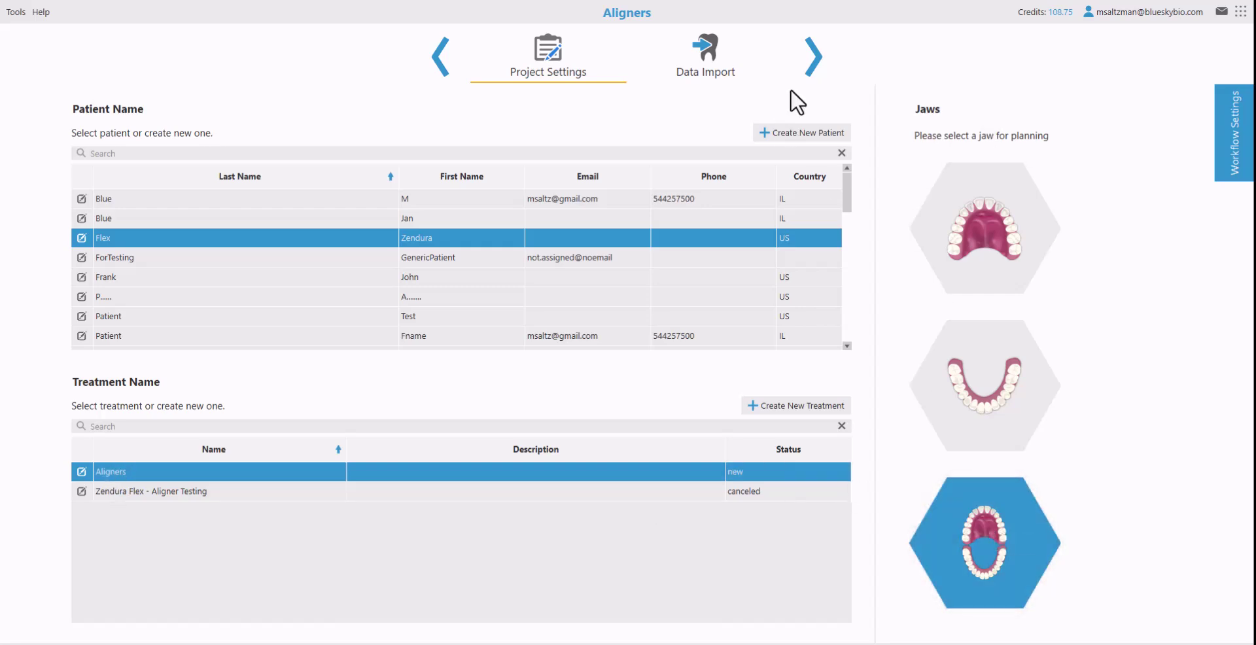
Import the mandible and maxilla STL scans, then rotate the jaws to check the gap.
click(809, 52)
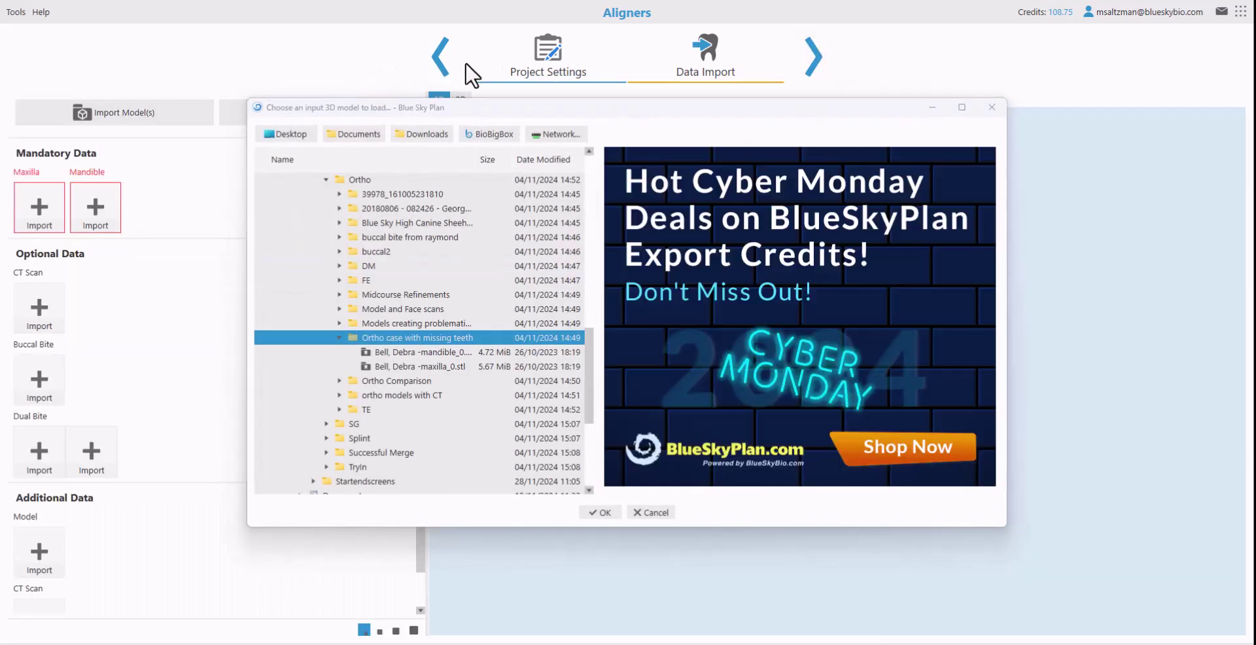
click(420, 352)
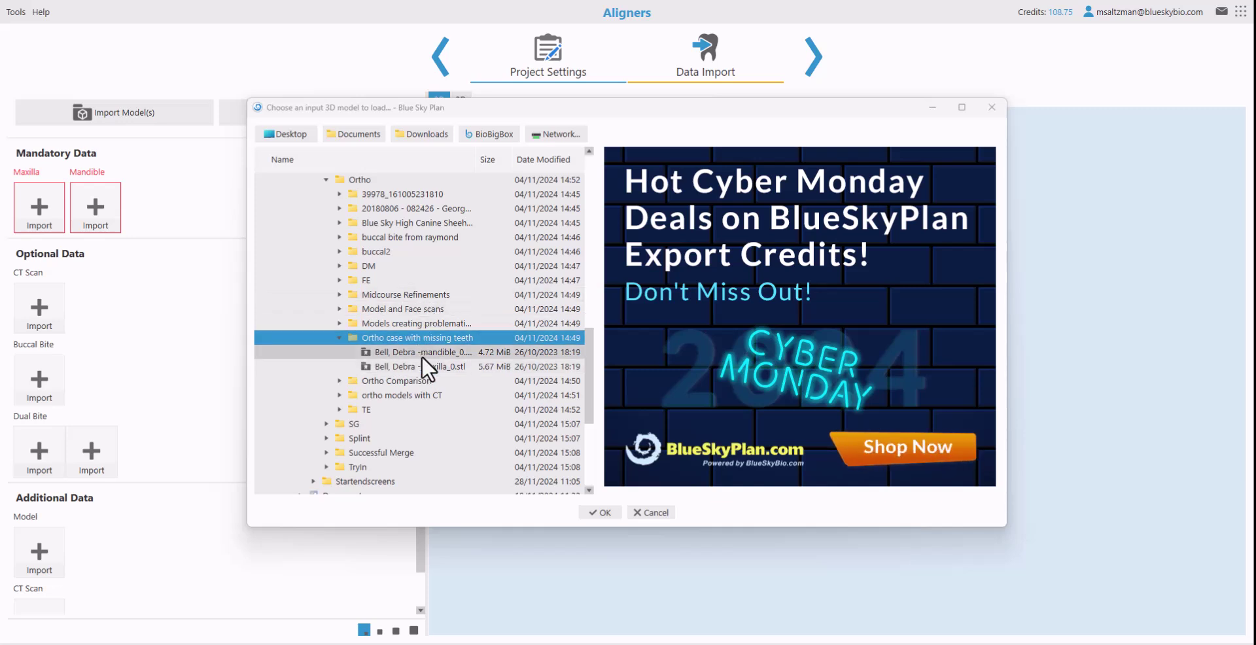
ctrl+click(423, 368)
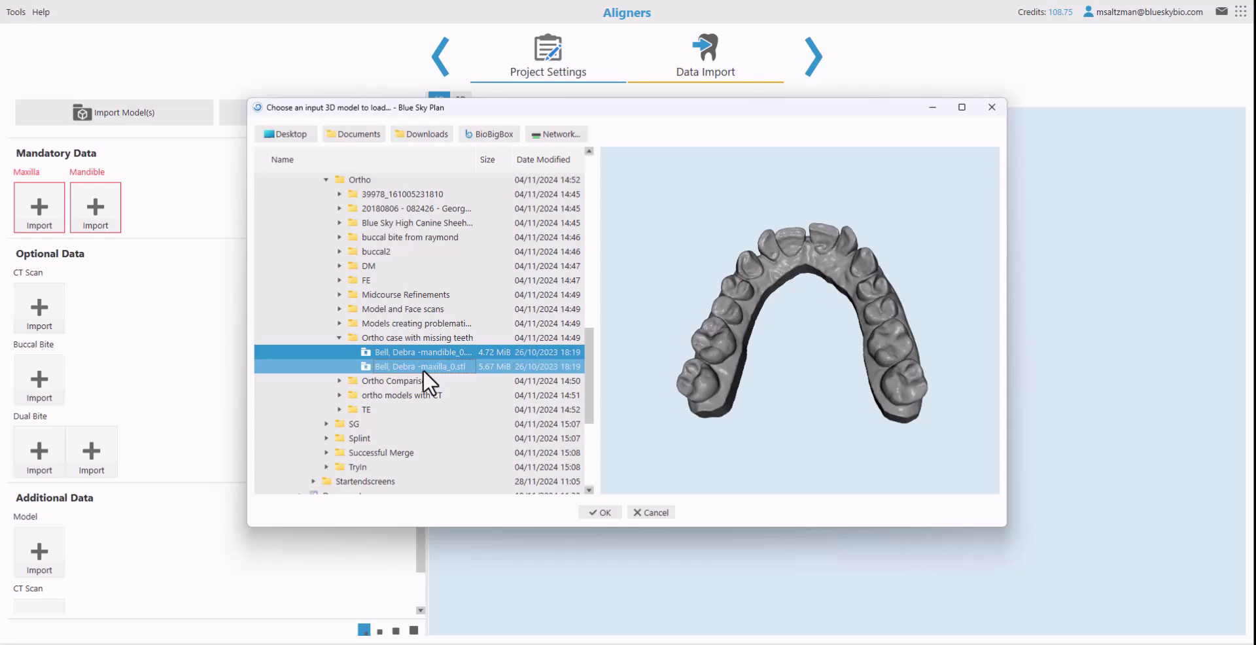
click(602, 515)
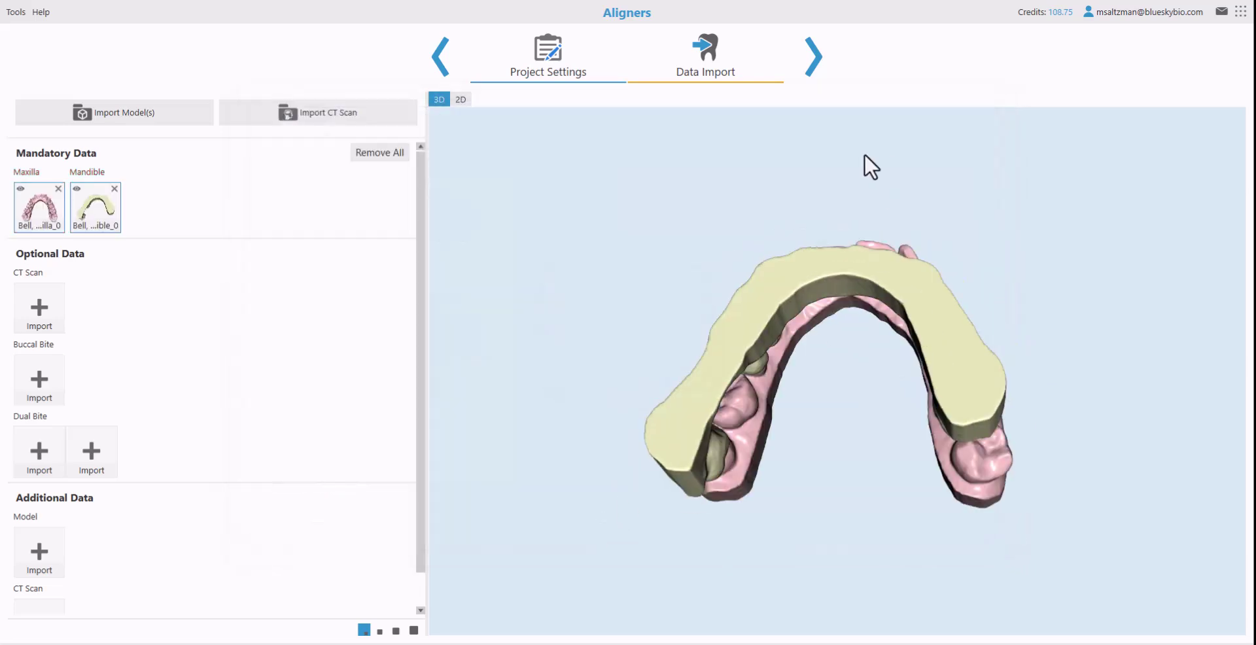
drag(865, 167, 930, 339)
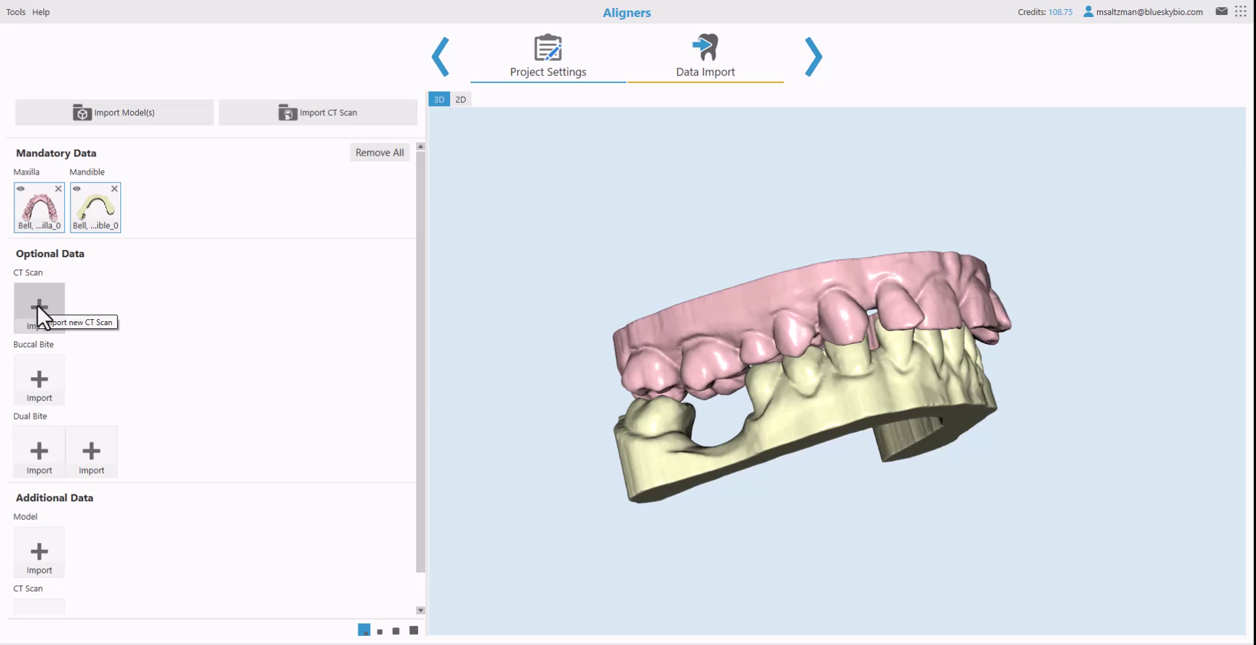
click(37, 304)
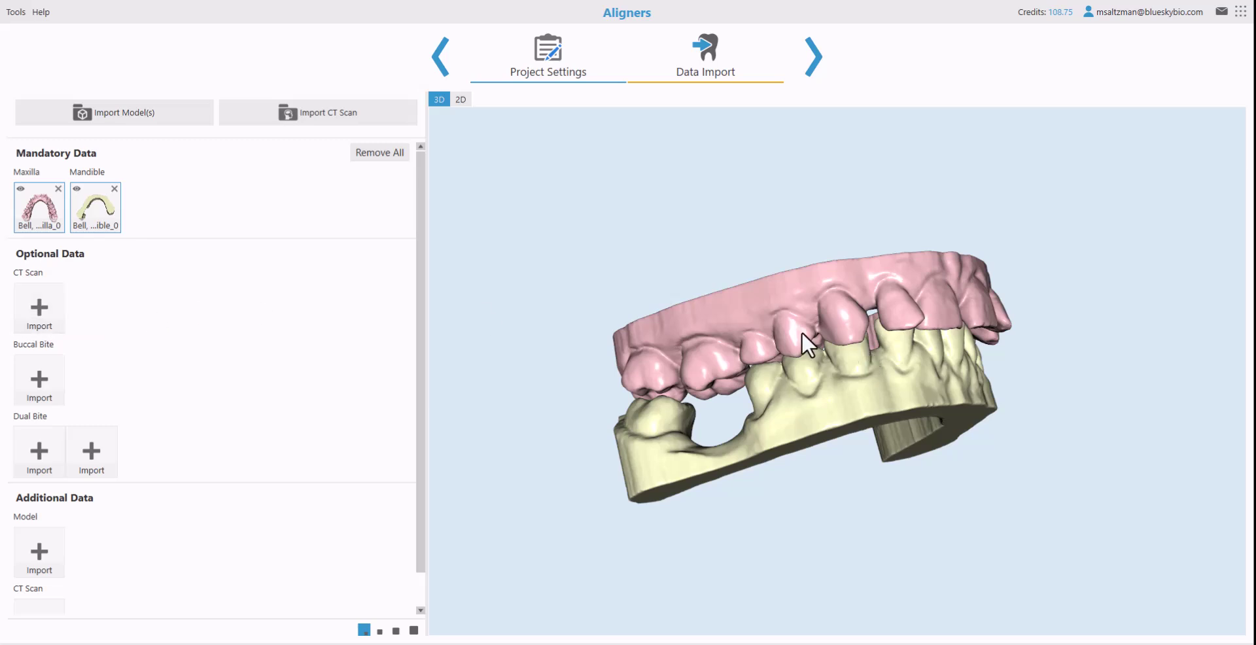
drag(802, 332, 969, 365)
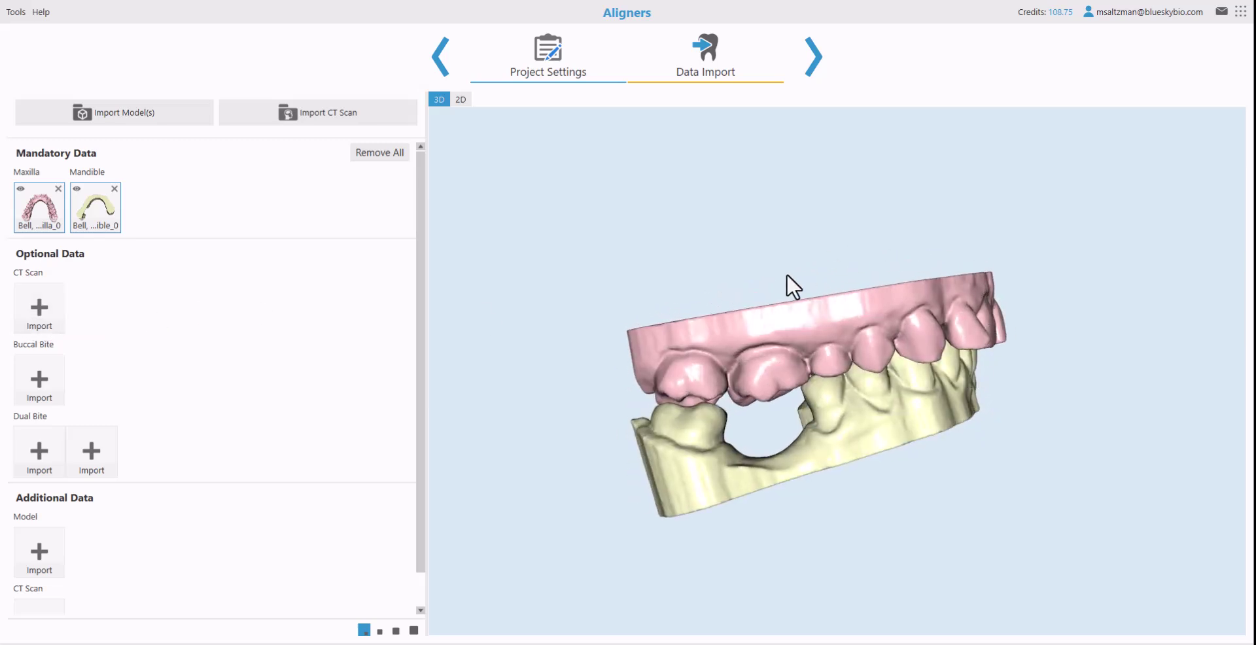
Advance past Data Import to the Effortless Case Planning offer.
click(814, 58)
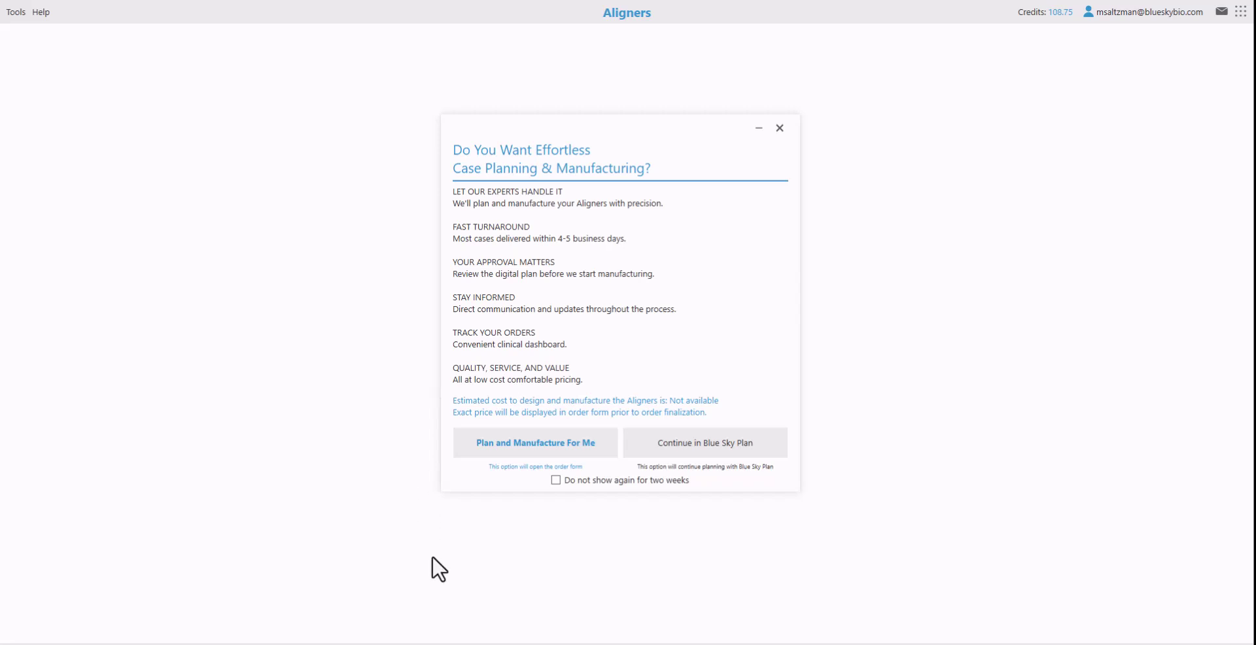
Decline the planning offer to plan in-house, and orbit the loaded jaws to inspect them.
click(705, 440)
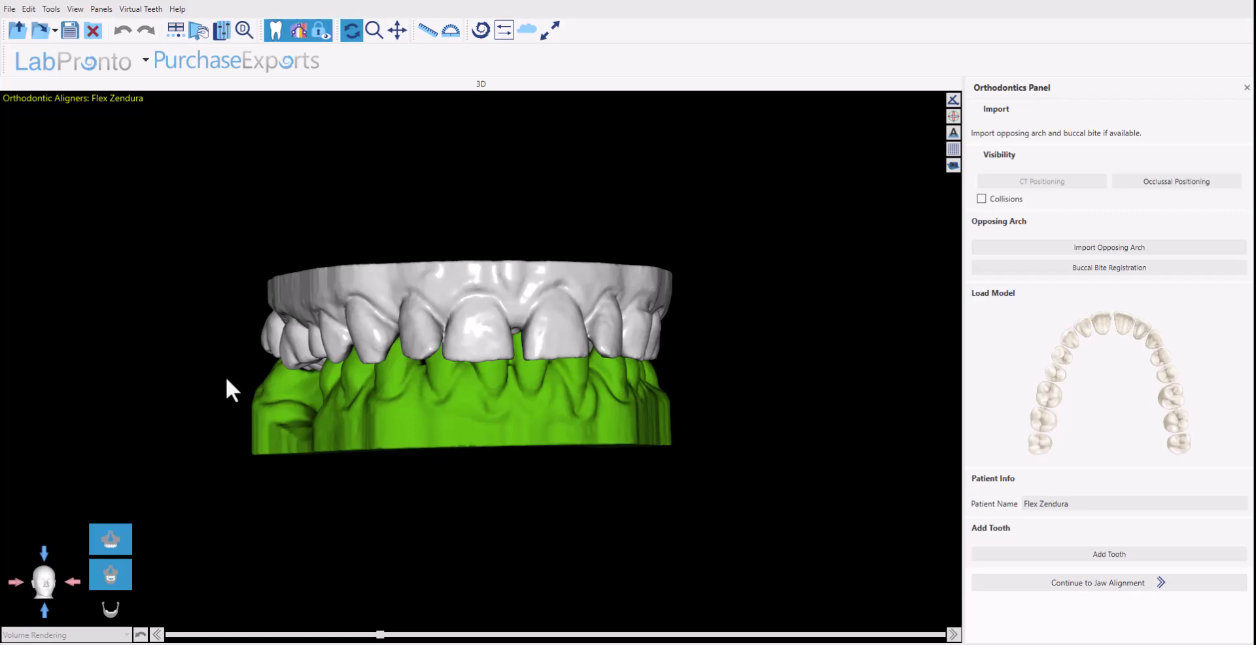
drag(226, 376, 555, 438)
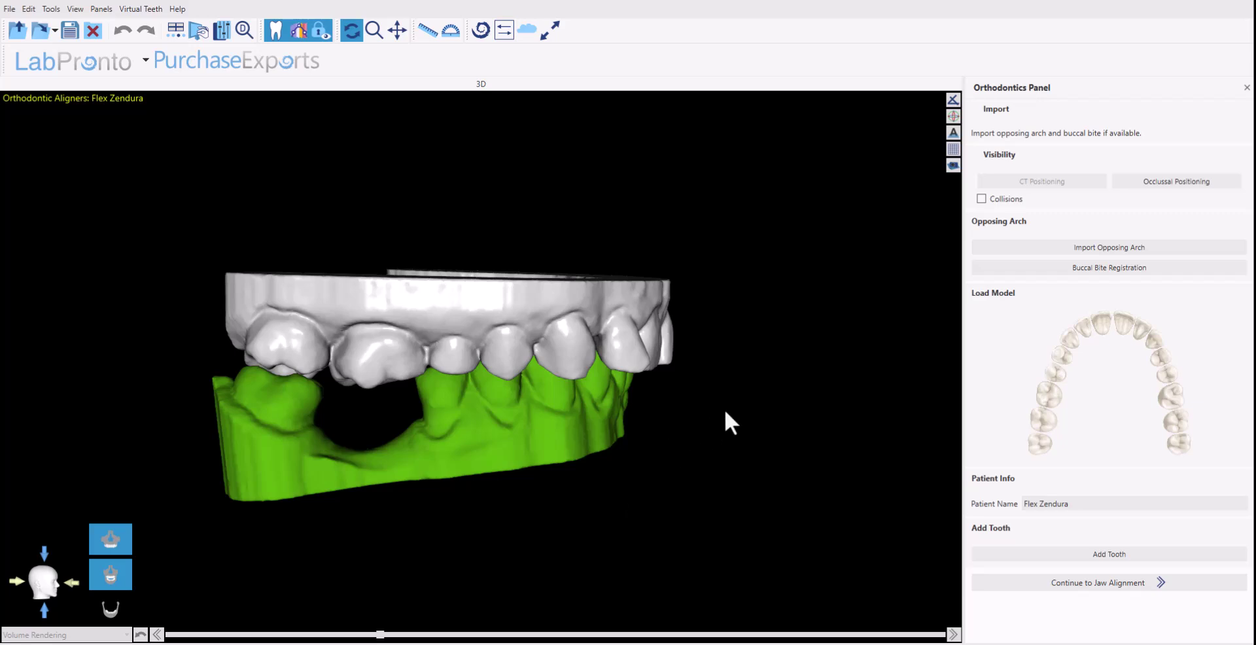
drag(724, 410, 729, 383)
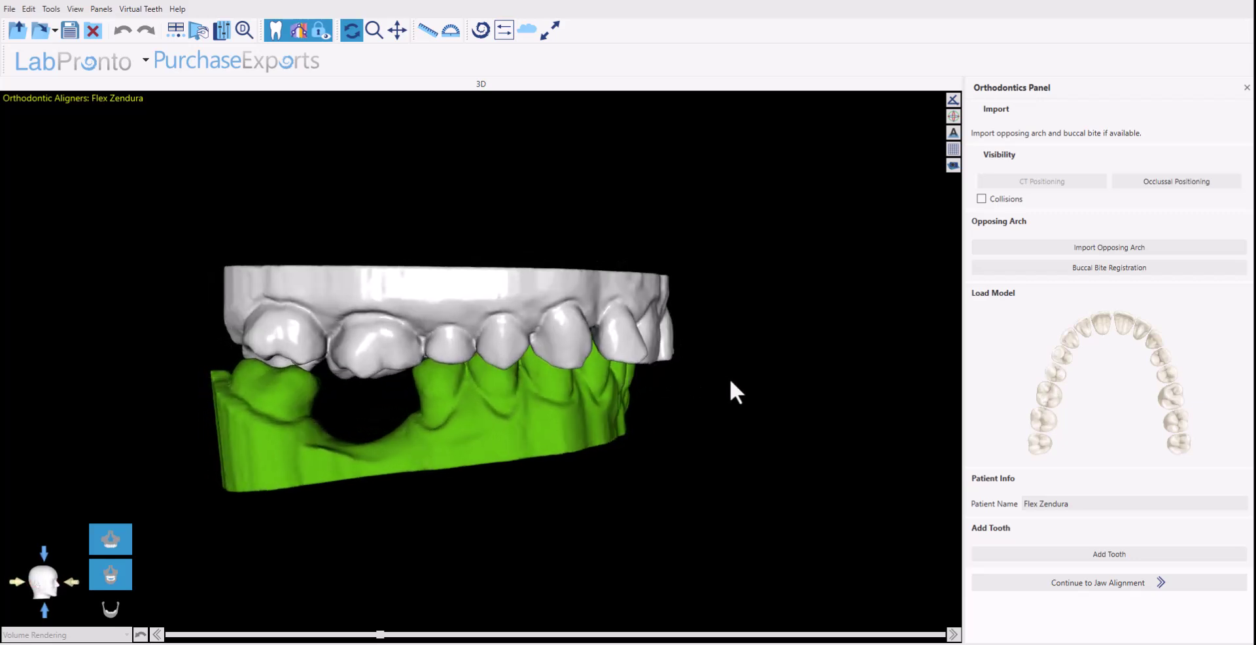
Add a Right Mandibular First Molar and place it in the lower arch gap.
click(1087, 556)
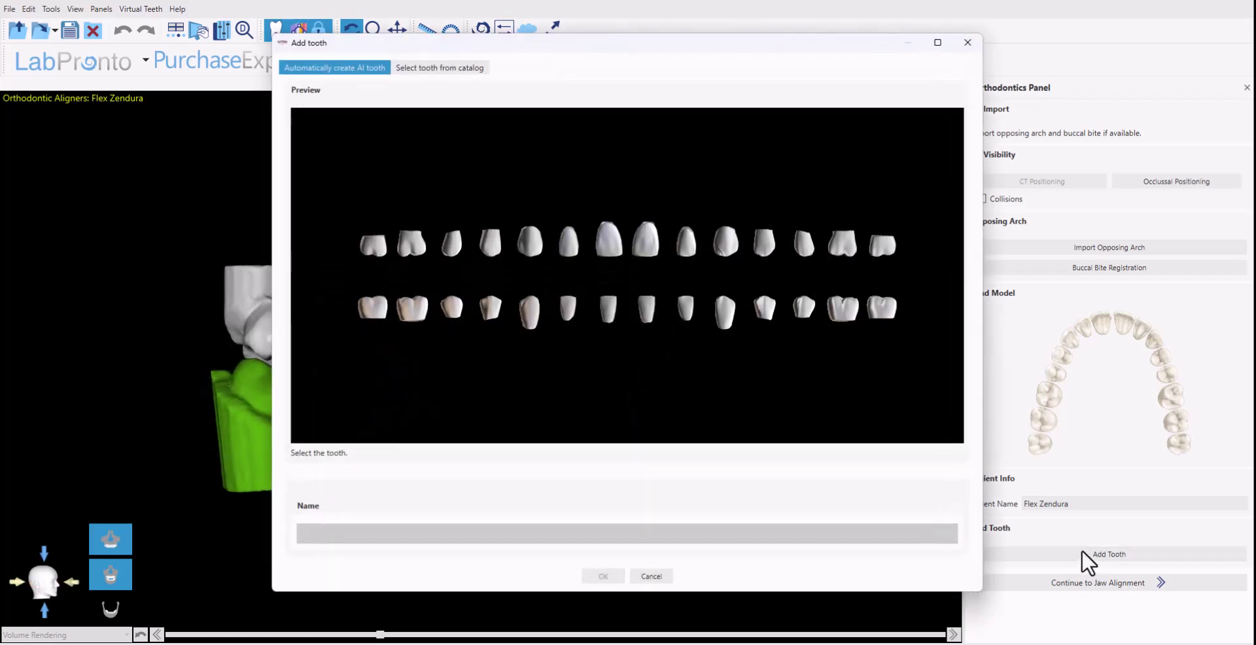
click(405, 321)
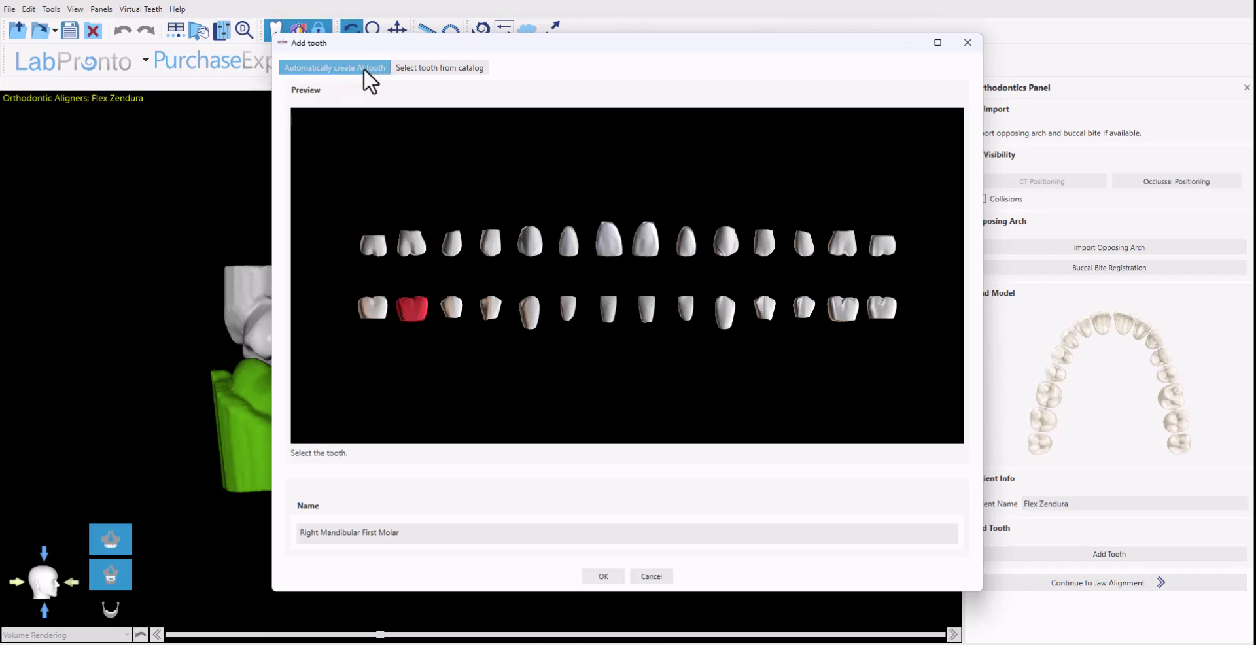
click(603, 577)
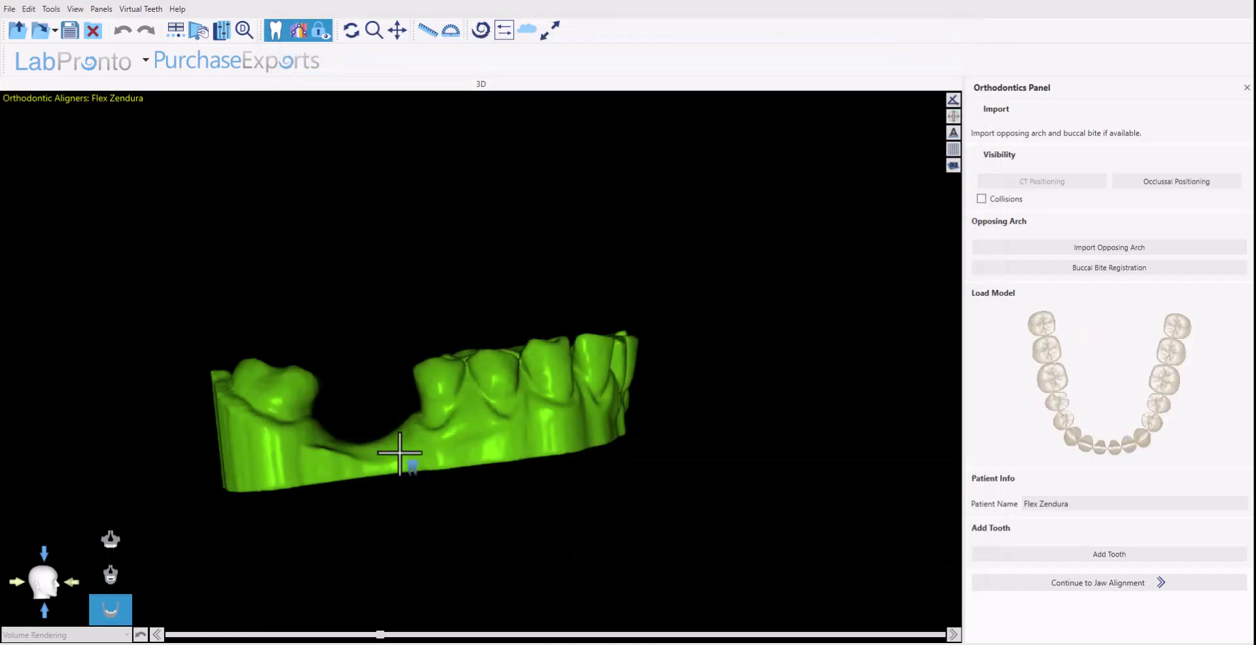
click(368, 448)
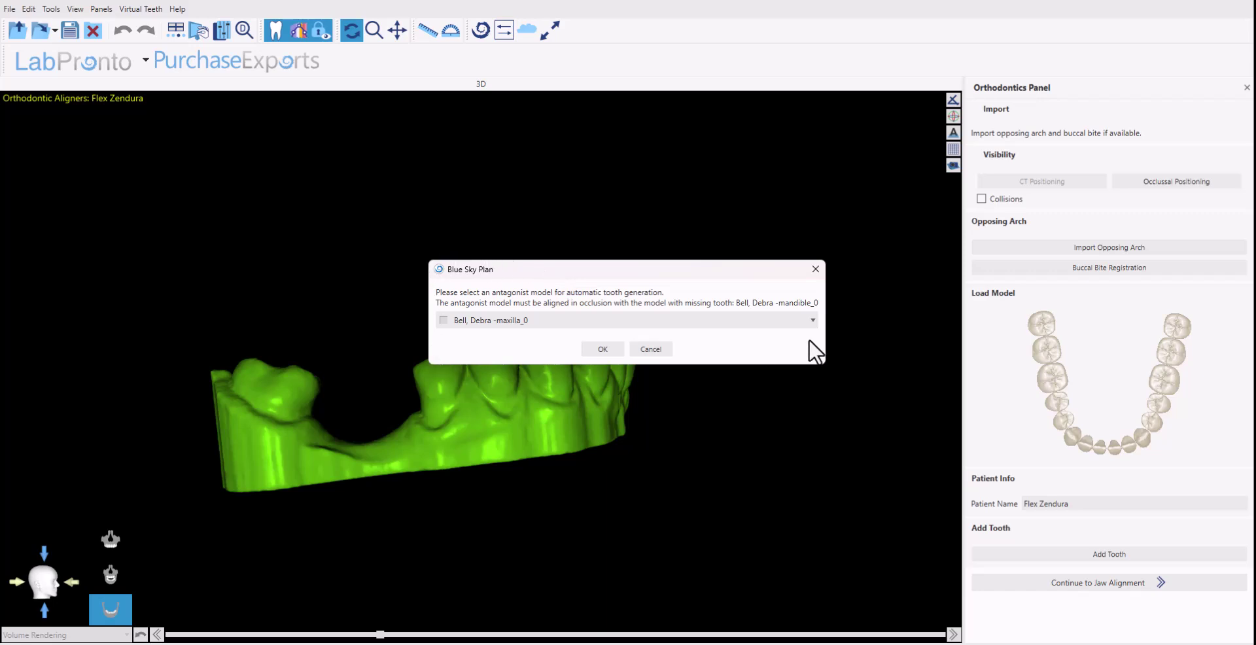
Generate the molar with the maxilla as antagonist and inspect the new crown from several angles.
click(606, 350)
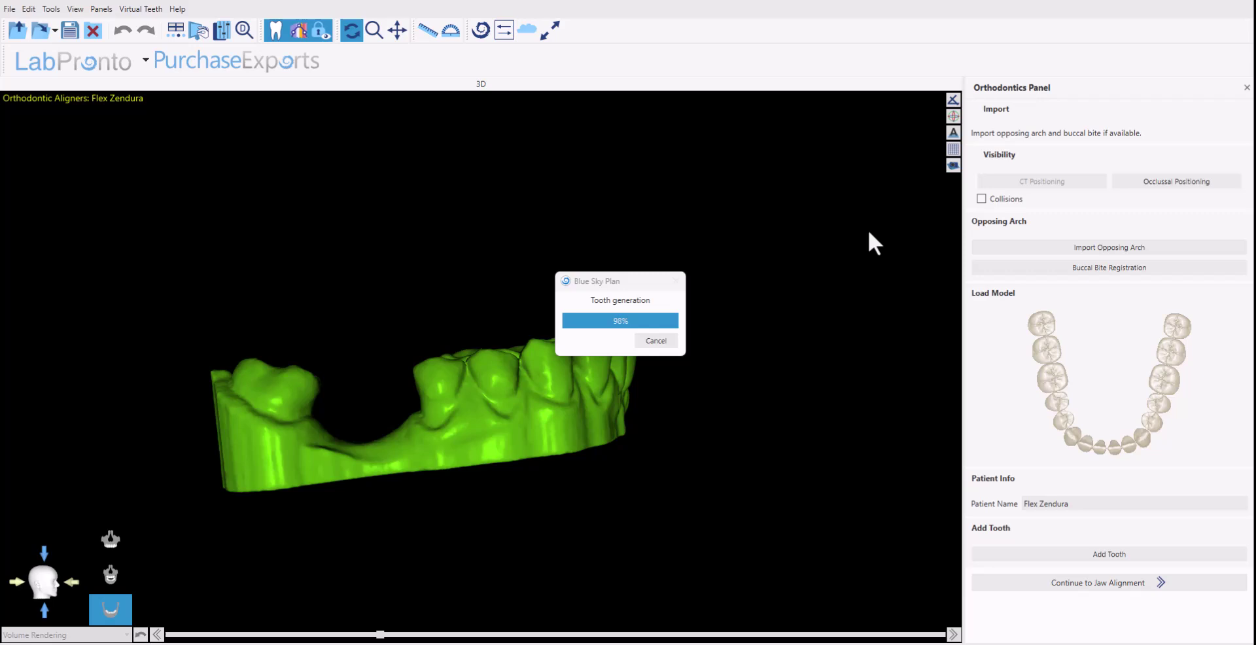
drag(841, 277, 206, 429)
click(206, 428)
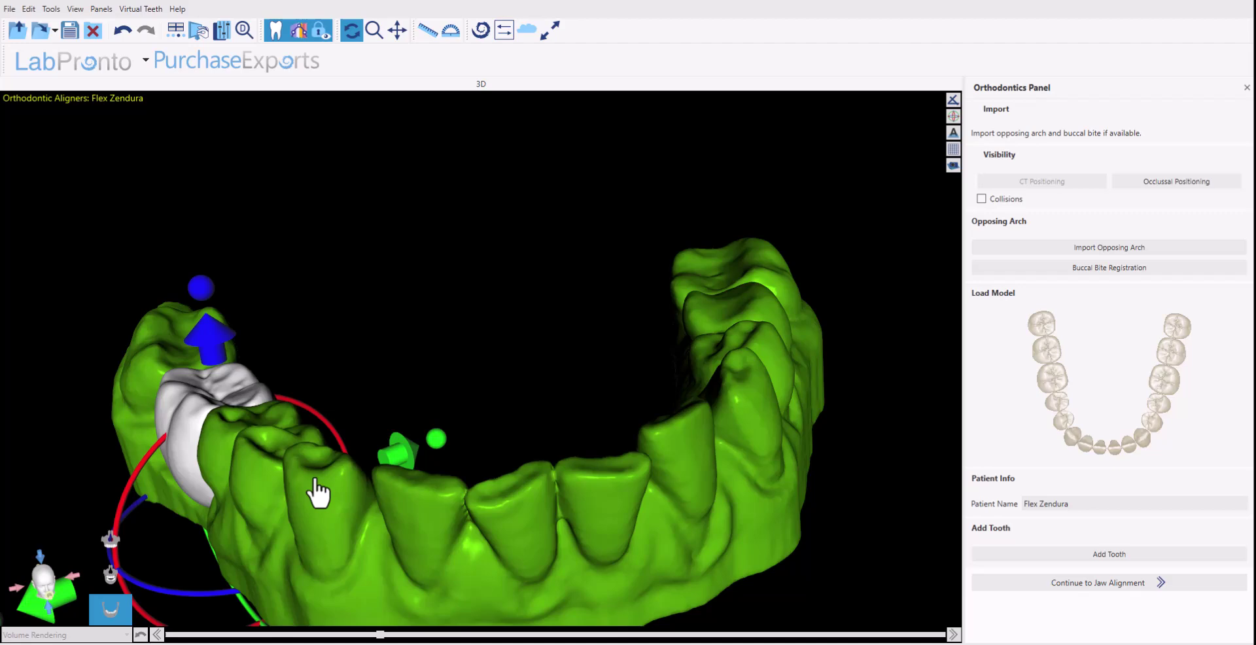
drag(317, 494, 749, 361)
click(327, 272)
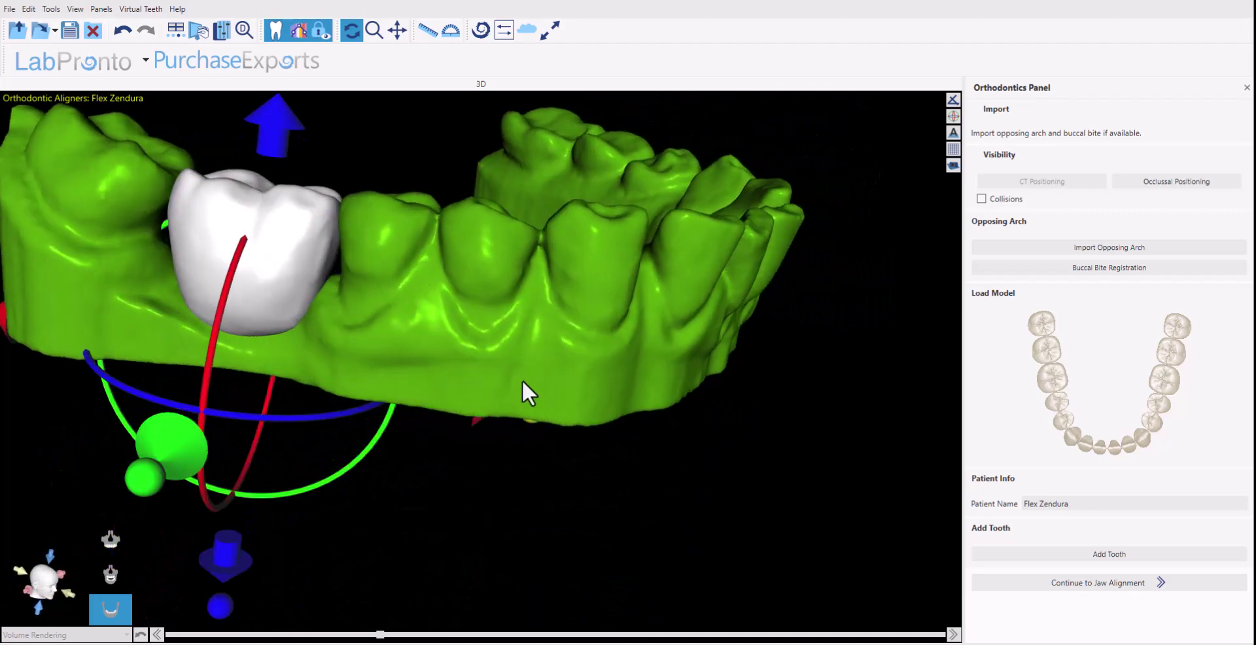
scroll(522, 379, down, 3)
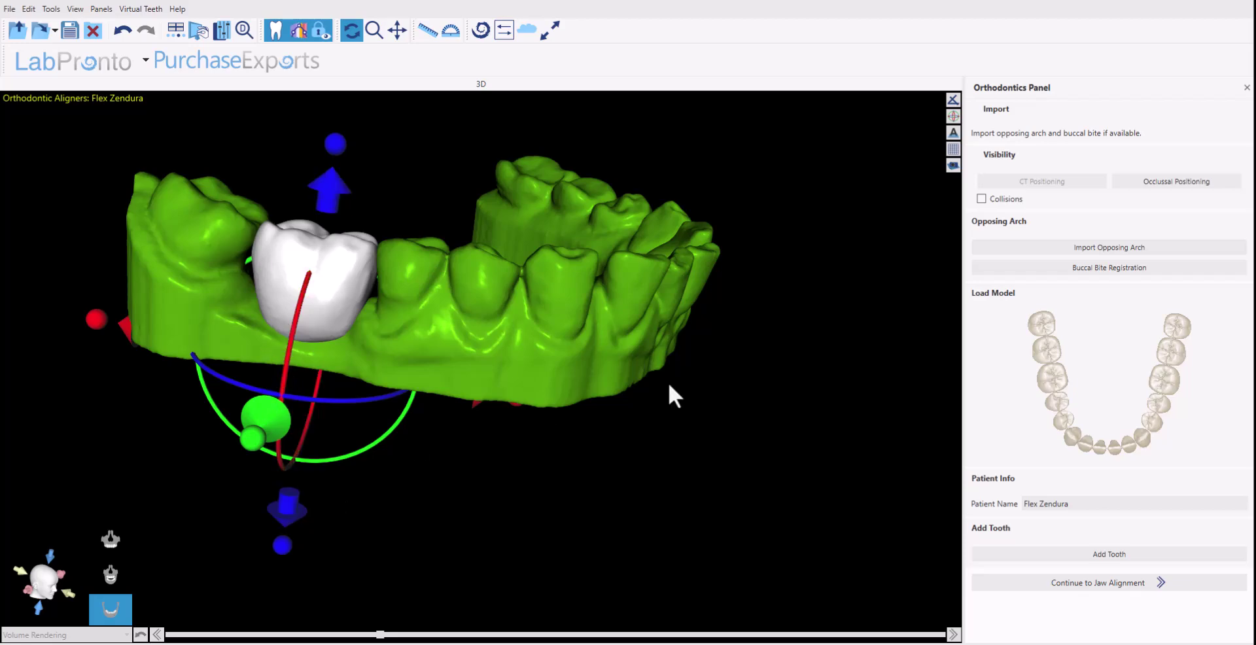
drag(669, 385, 588, 471)
Check the upper and lower tooth labels, nudge the LL3 marker, and continue to Tooth Segmentation.
click(1104, 583)
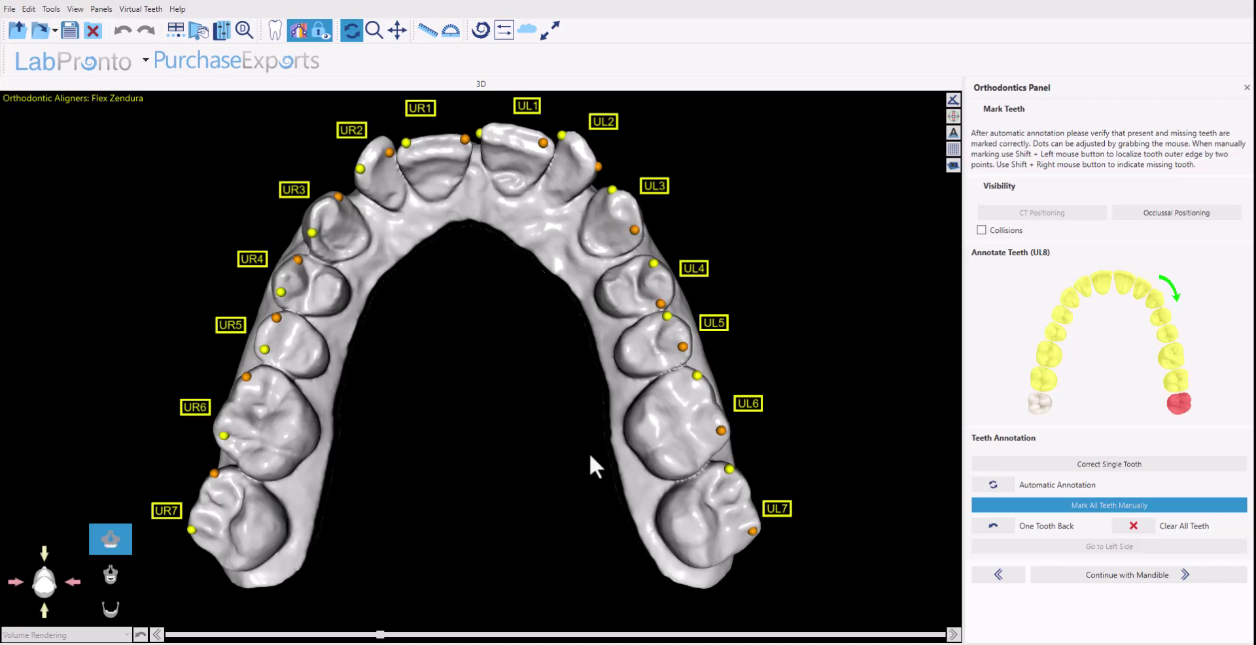
click(1175, 575)
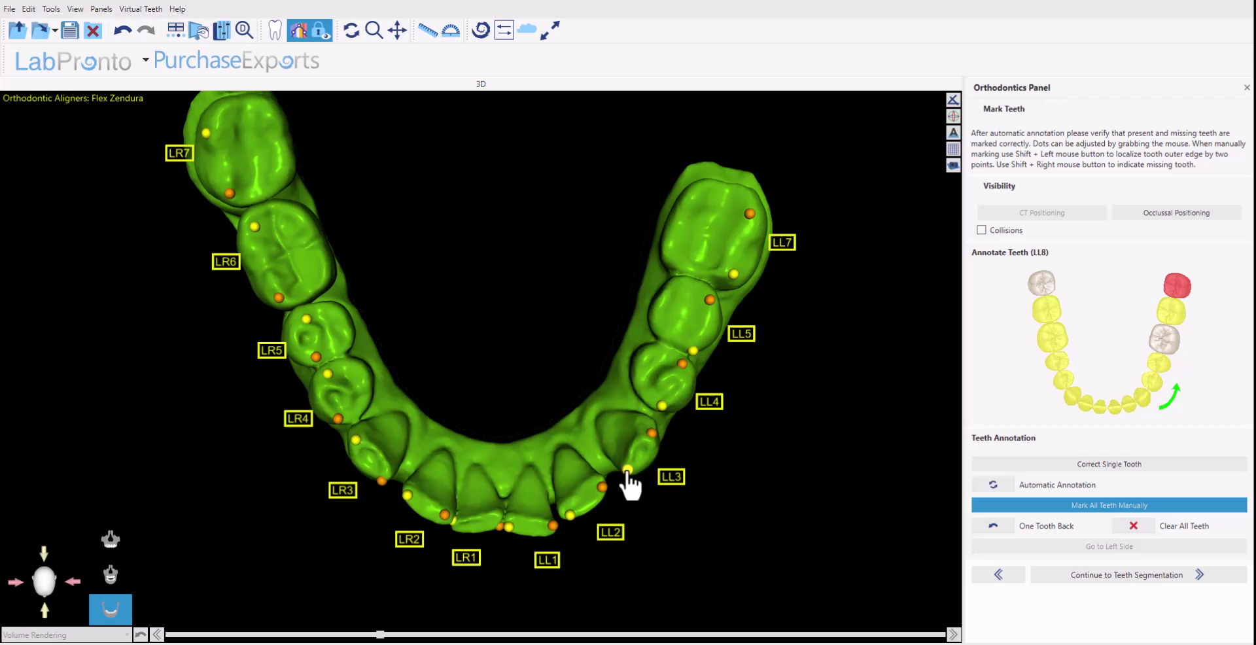
drag(651, 433, 652, 427)
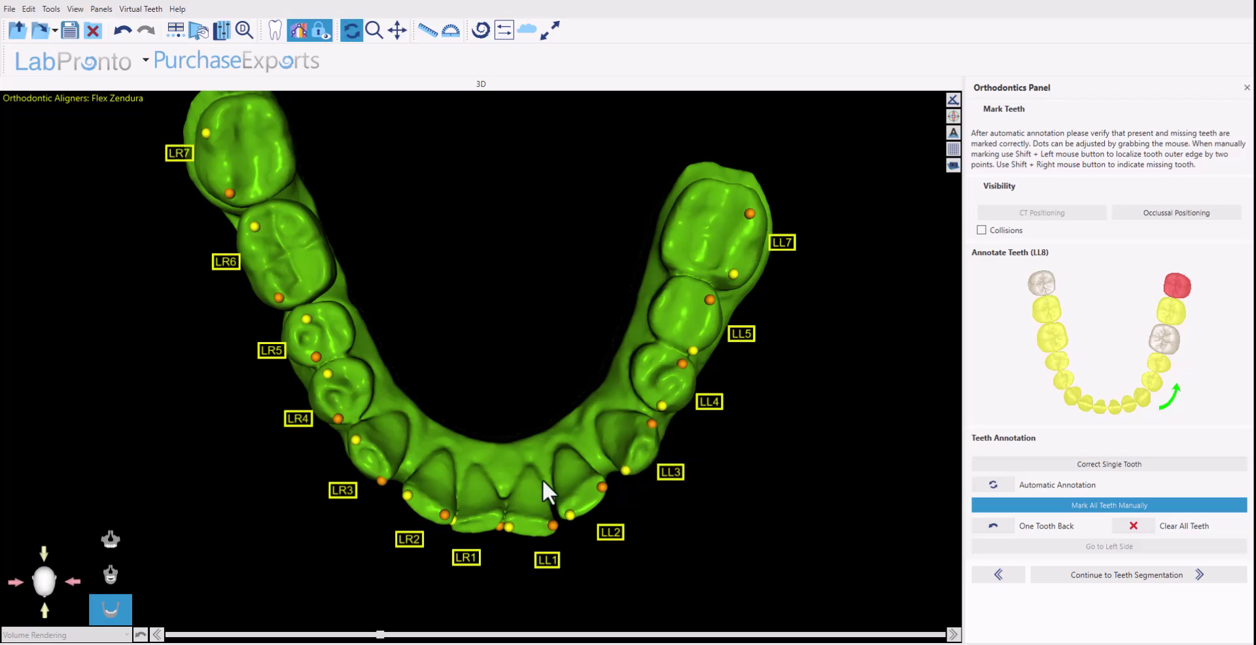
click(1171, 577)
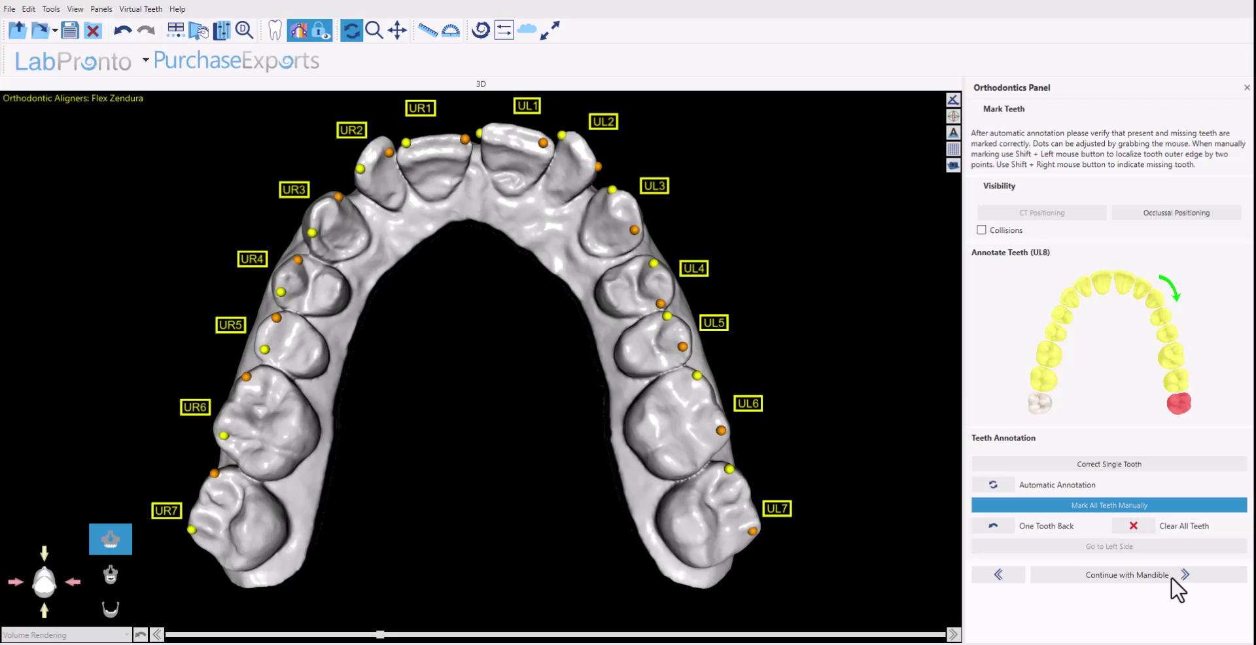
click(1171, 576)
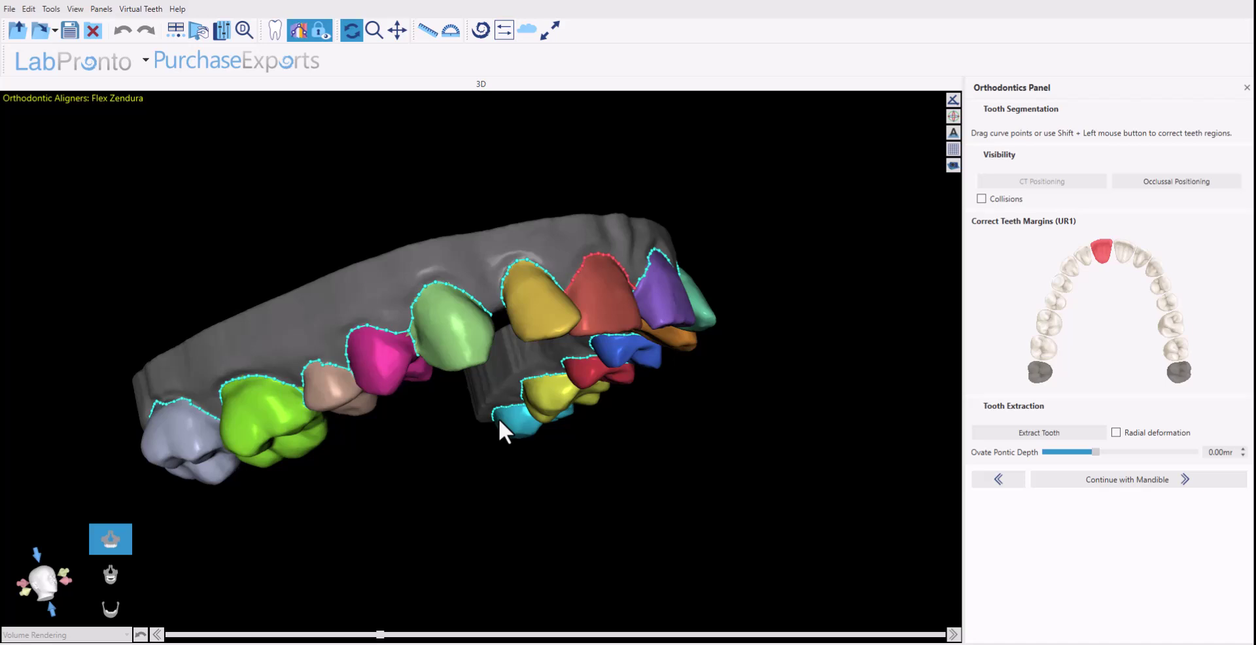
Check the upper arch's tooth segmentation, then switch to the mandible and inspect its segmented teeth and margins.
drag(449, 504, 539, 437)
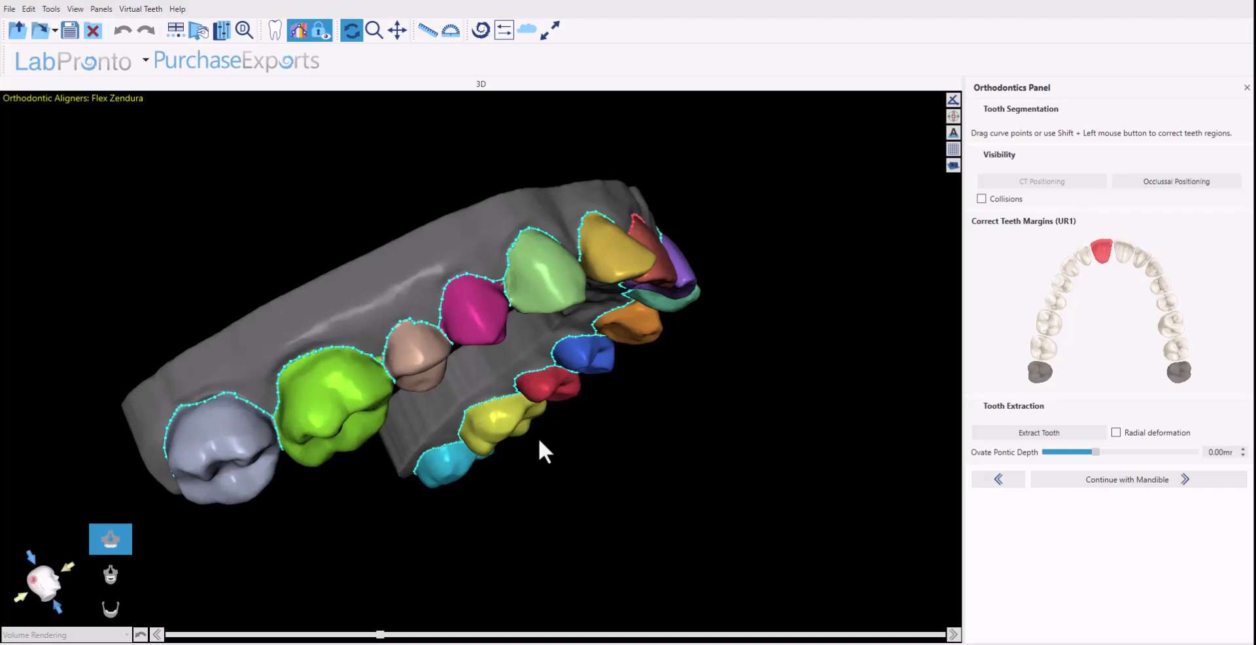
drag(539, 438, 581, 391)
click(1193, 480)
drag(881, 569, 541, 464)
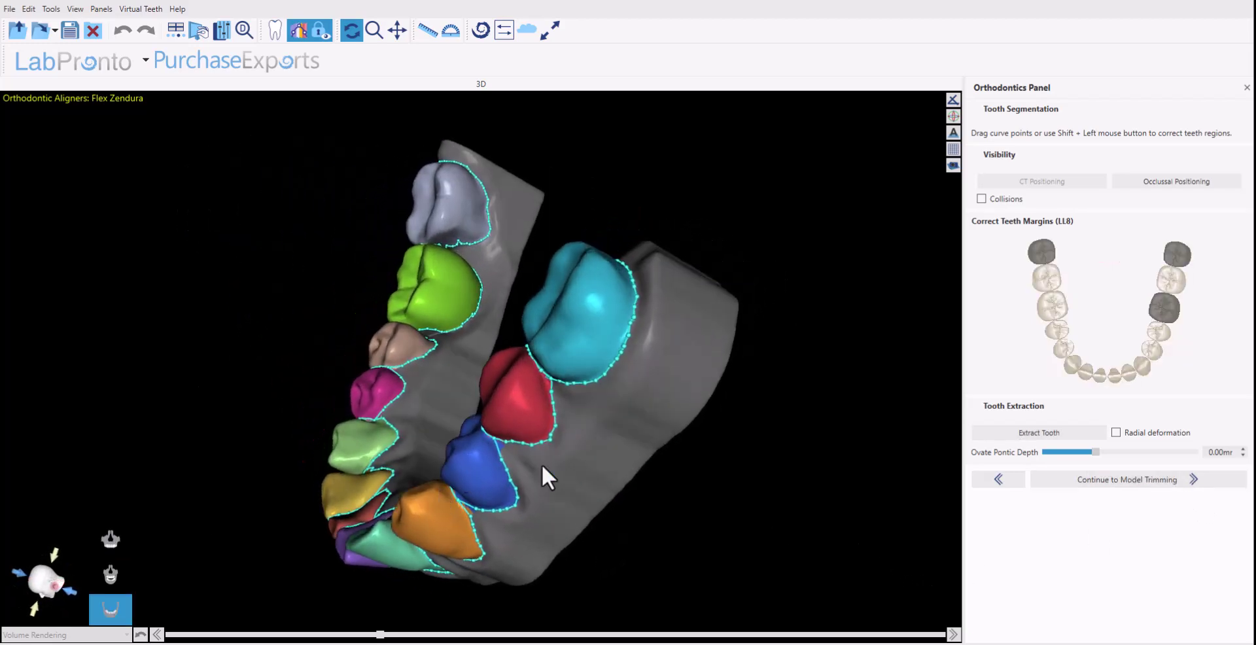
Advance to Model Trimming, review the maxilla then mandible trimming curves, and open the tools list.
click(1087, 484)
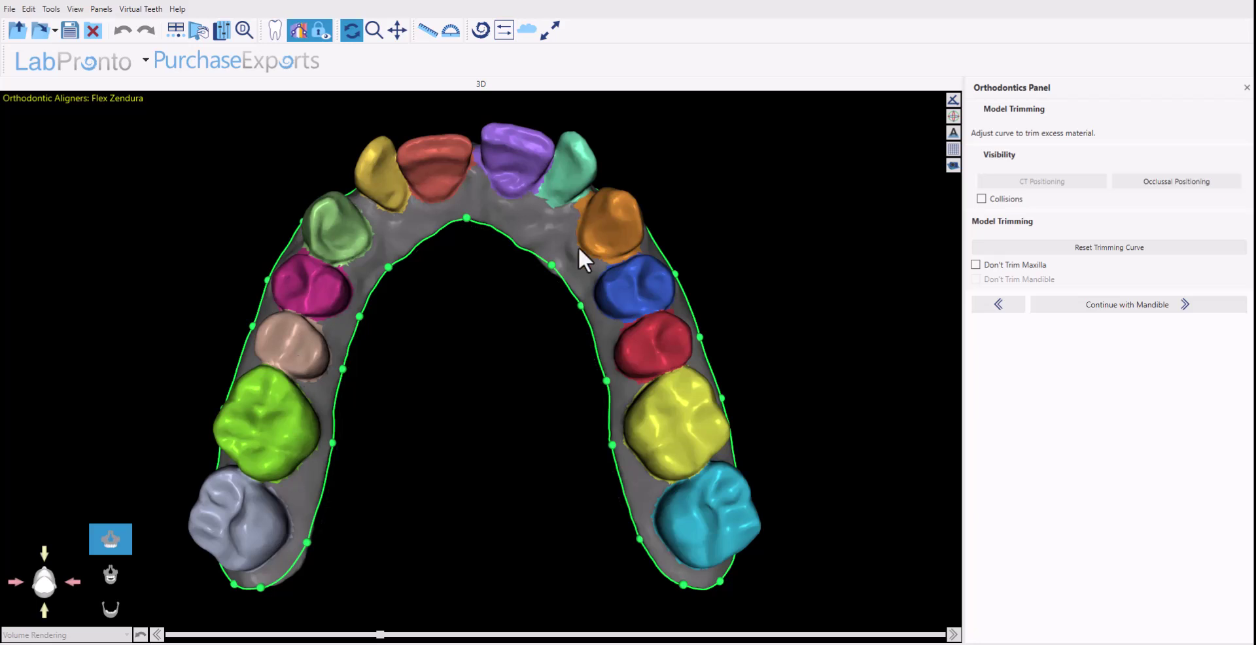
click(1079, 307)
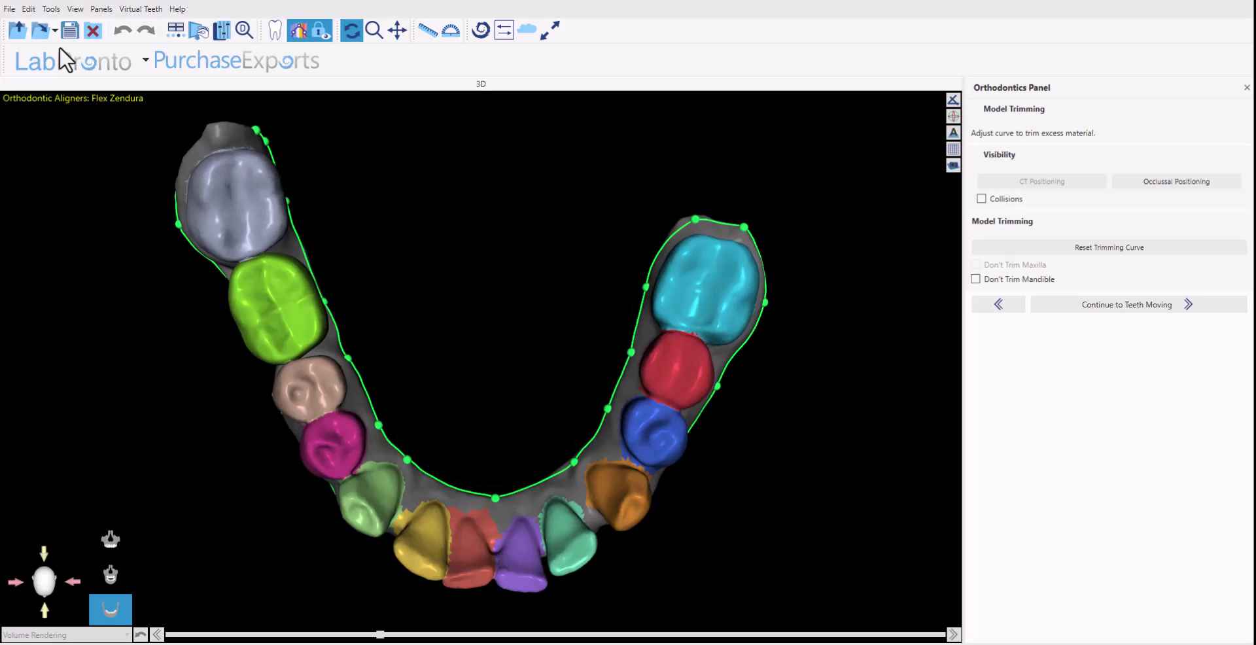
click(51, 9)
click(81, 108)
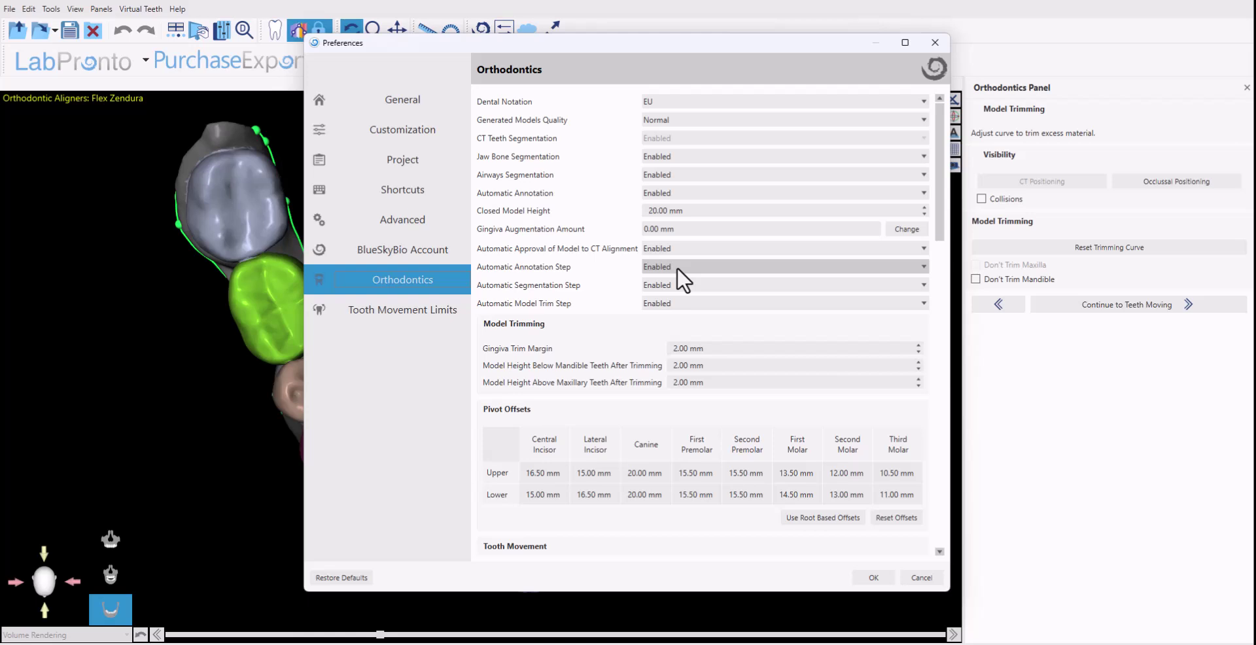
drag(819, 45, 720, 89)
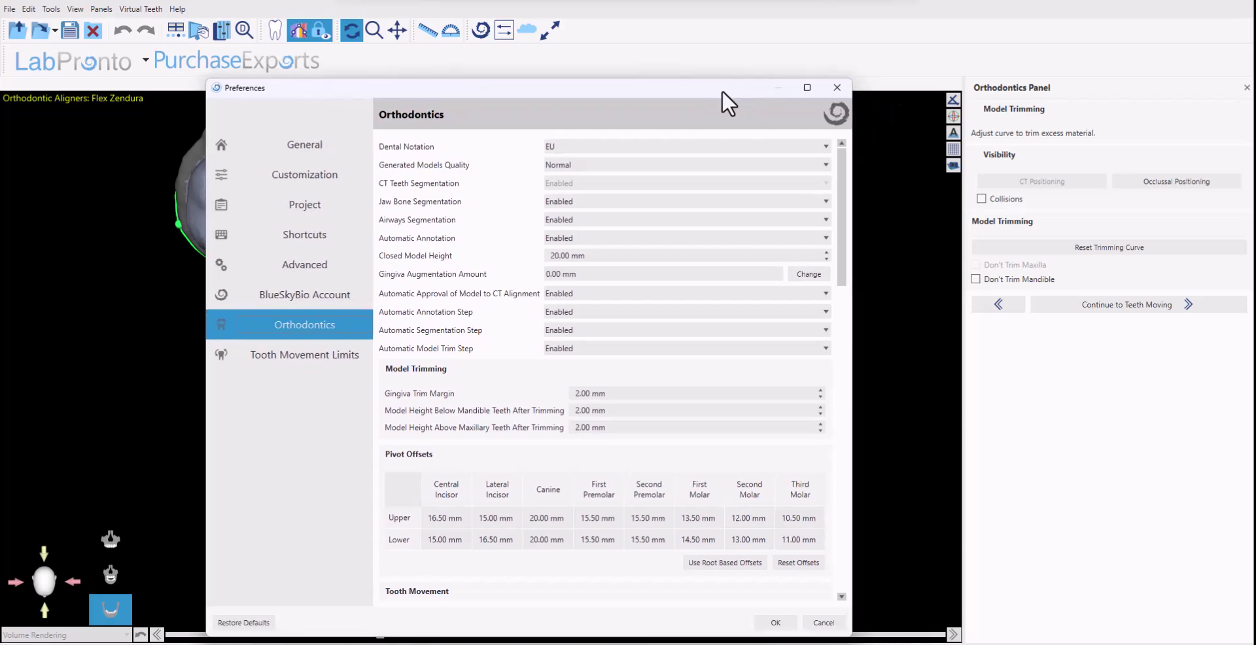
click(838, 88)
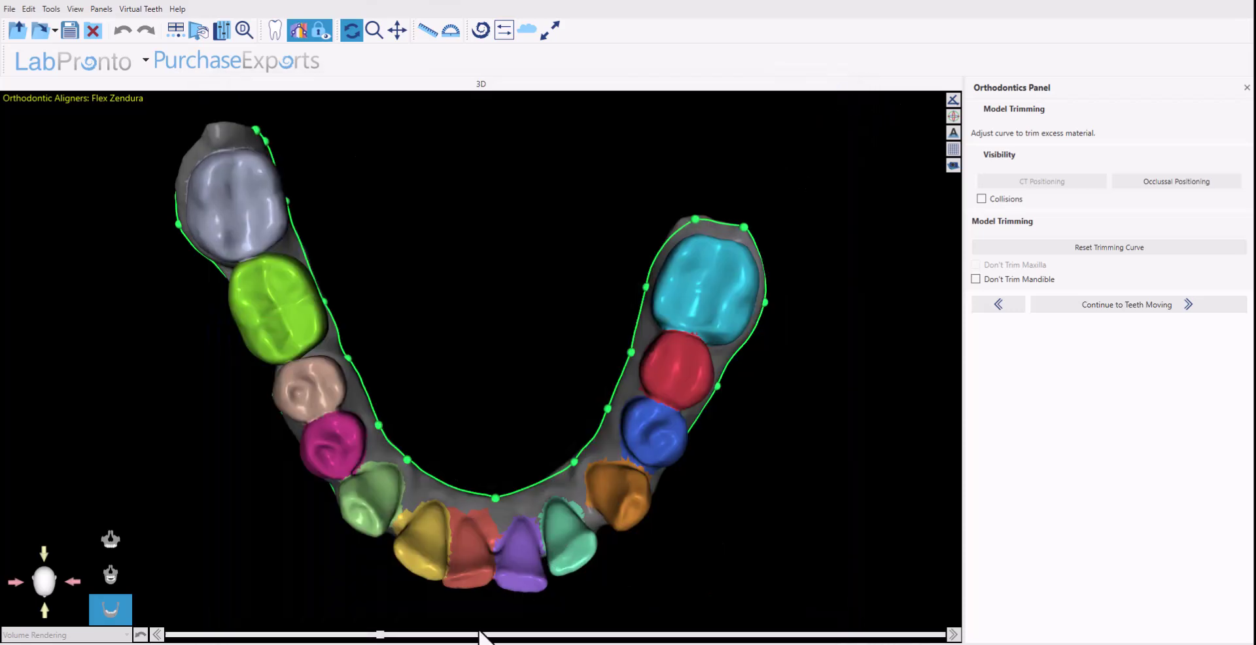
Orbit the lower arch to an oblique view to inspect its green trimming curve.
drag(517, 601, 777, 342)
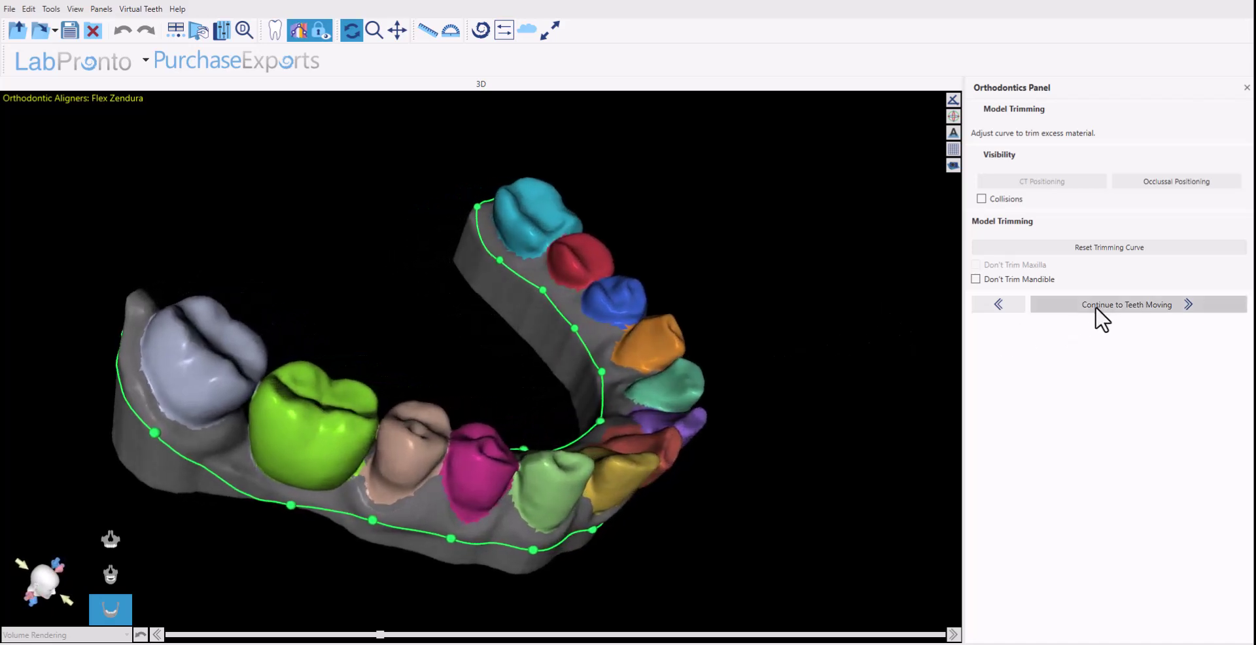